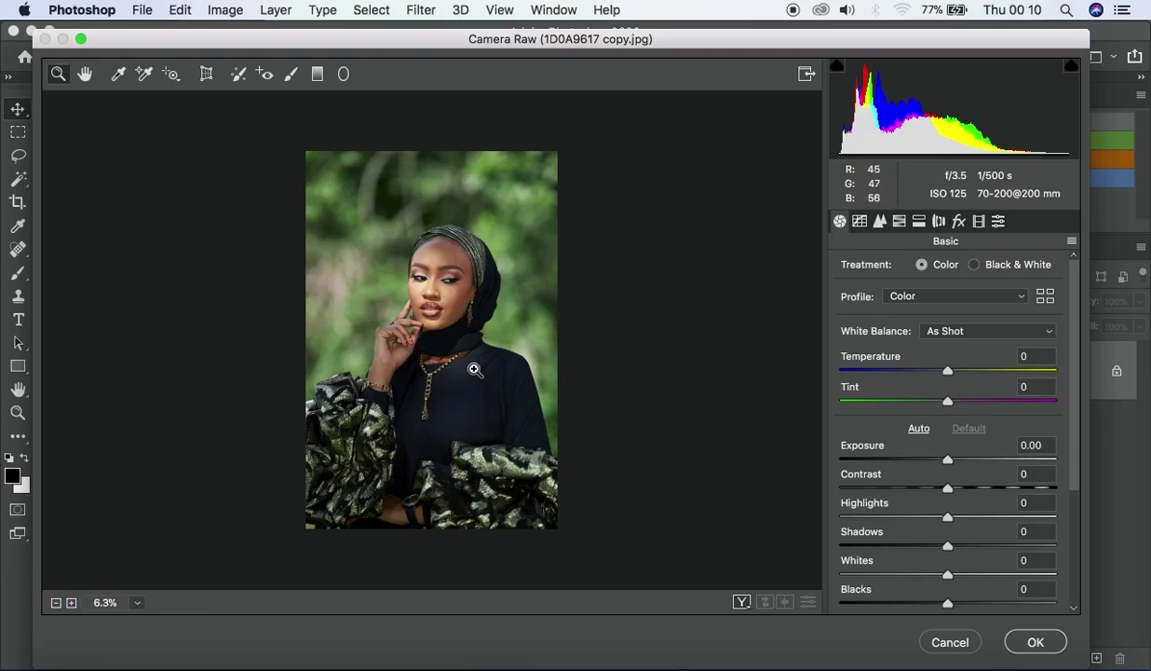
Examine the skin on the face and forehead up close, and return to the whole portrait
left_click(432, 259)
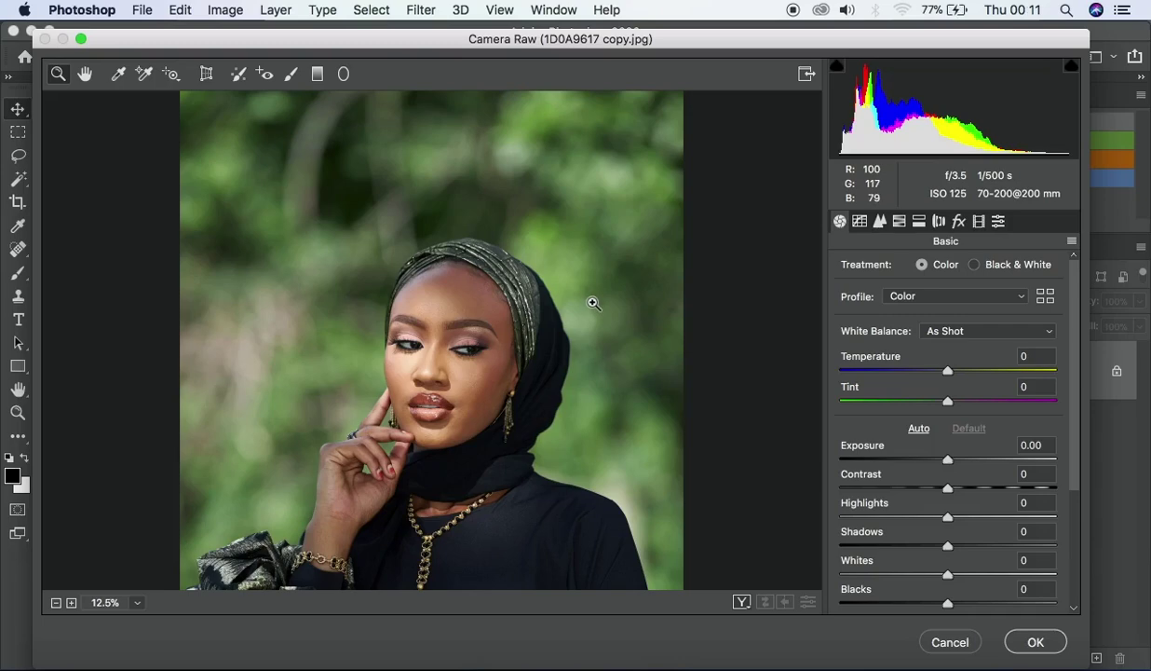
left_click(423, 308)
left_click(478, 334)
left_click_drag(414, 368, 431, 333)
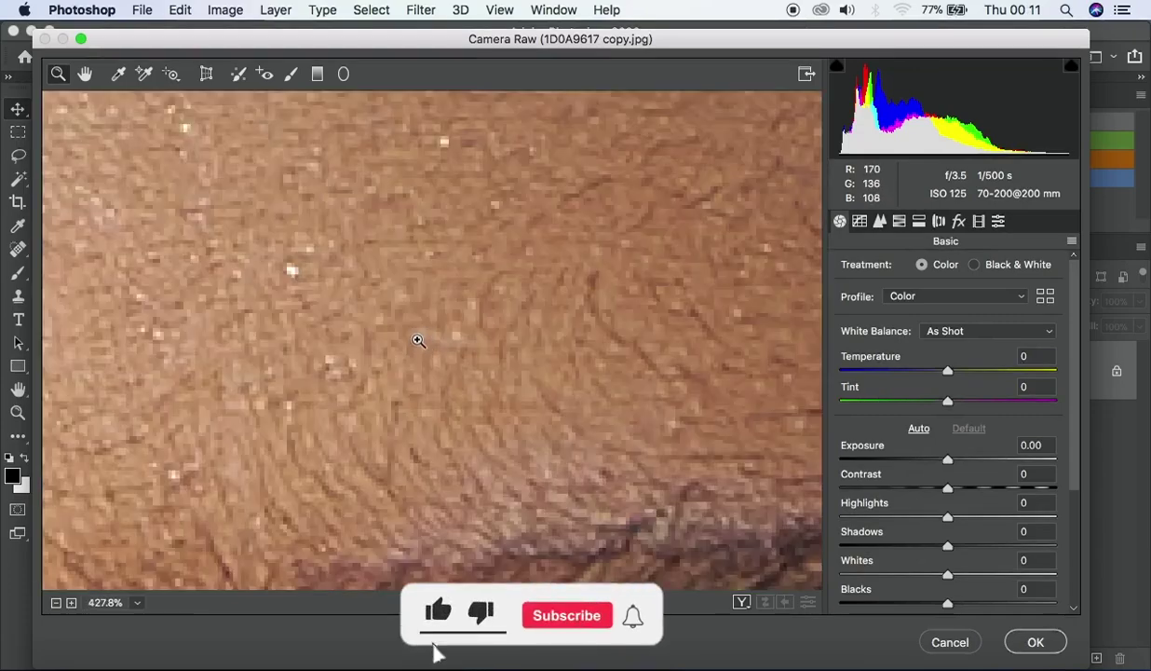
left_click(427, 336, "alt")
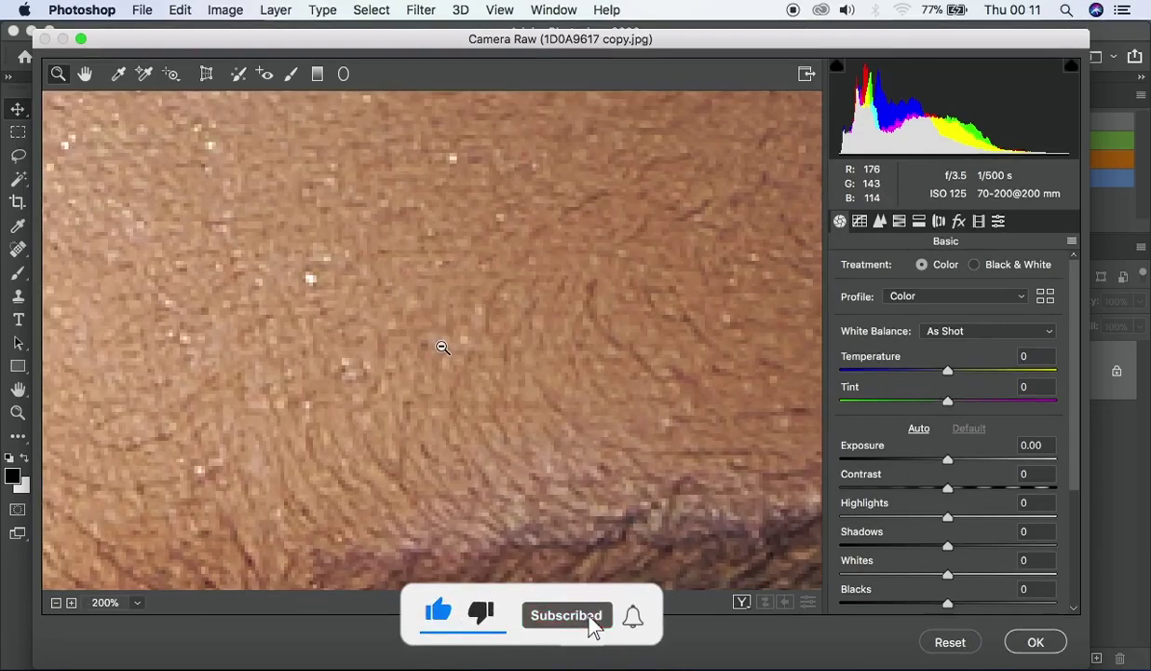
left_click(440, 342, "alt")
left_click(442, 347, "alt")
left_click(442, 346, "alt")
left_click(440, 344, "alt")
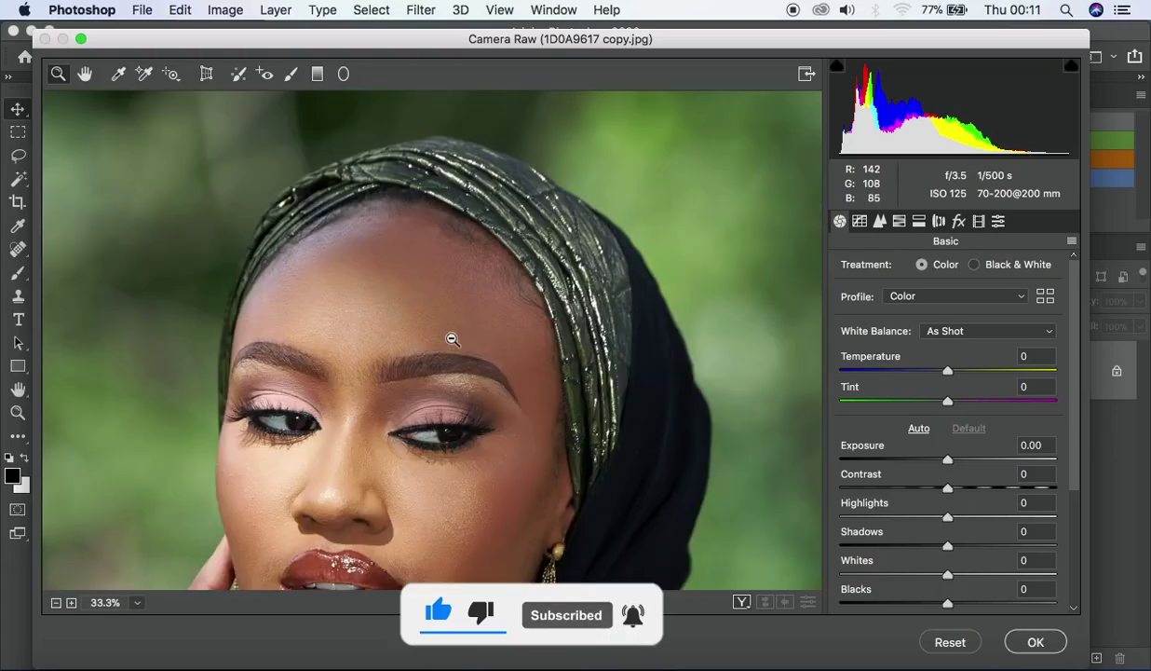
key("super+0")
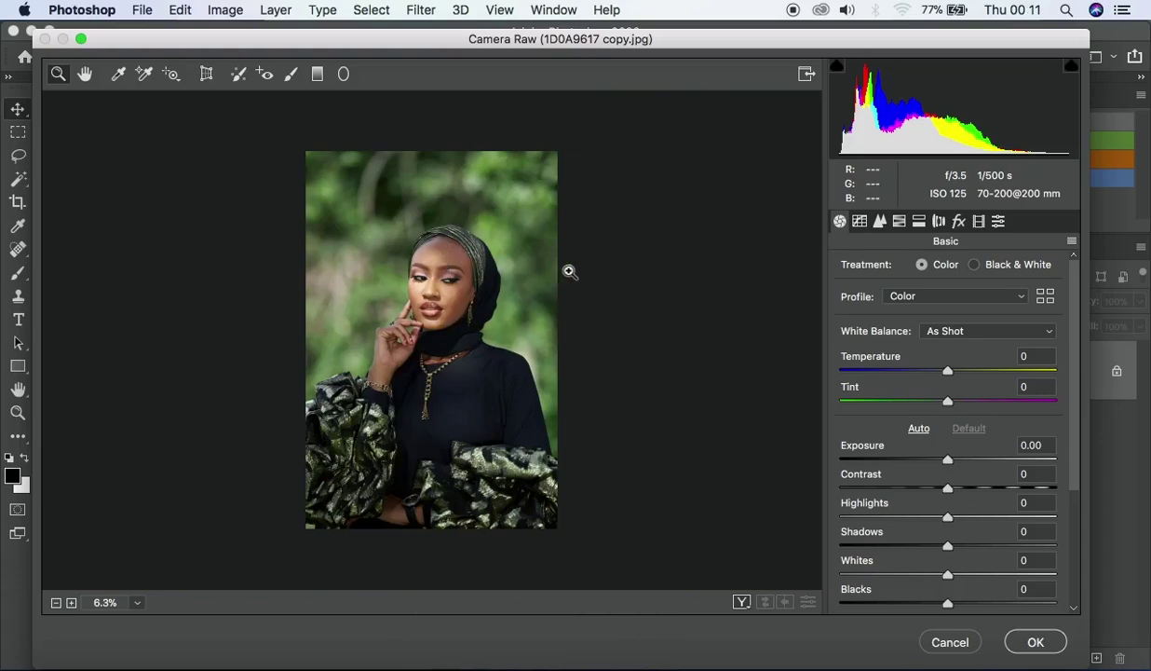
Try a cooler temperature of -9, return it to 0, and set the tint to +3
scroll(924, 377, "down", 2)
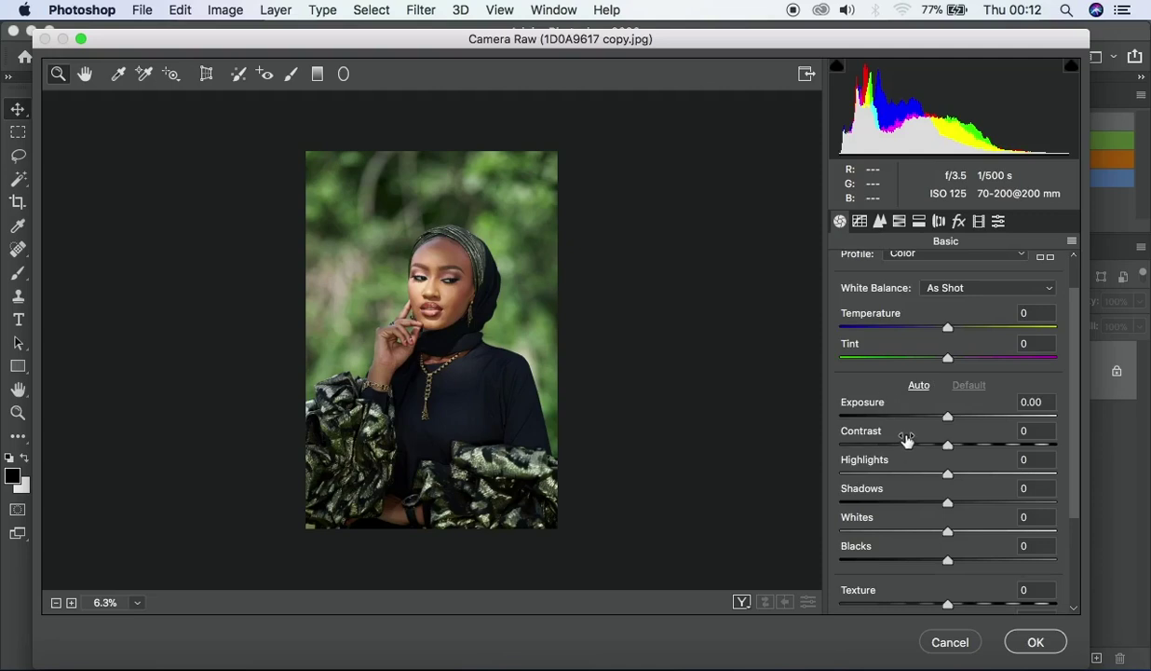
scroll(906, 441, "down", 3)
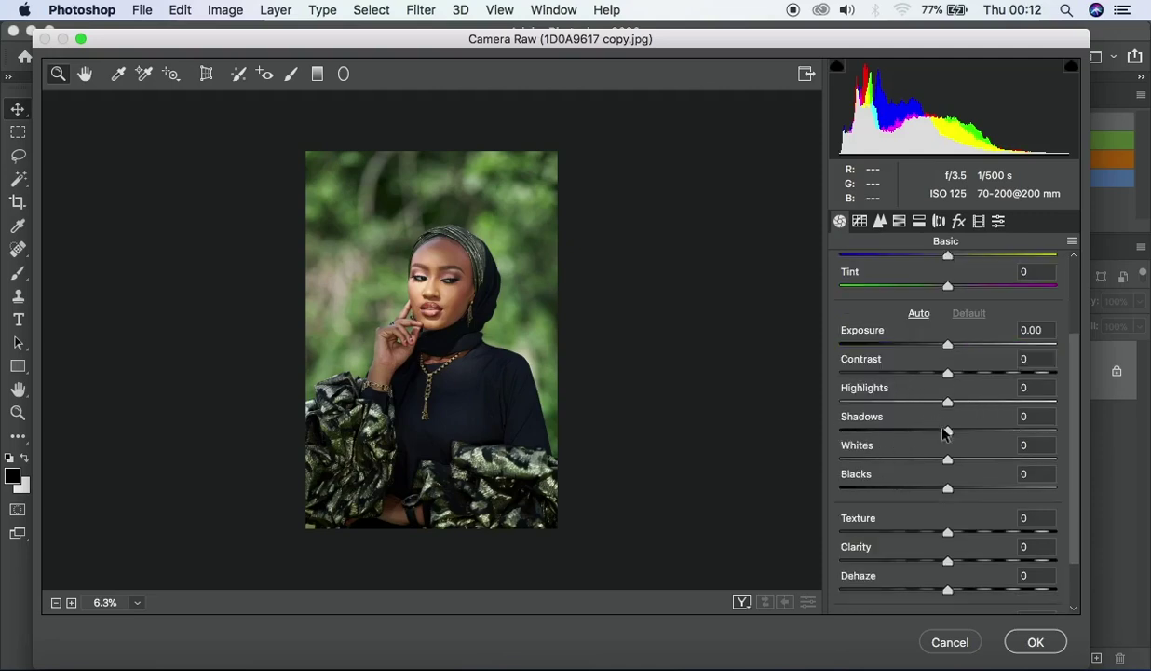
scroll(939, 422, "down", 3)
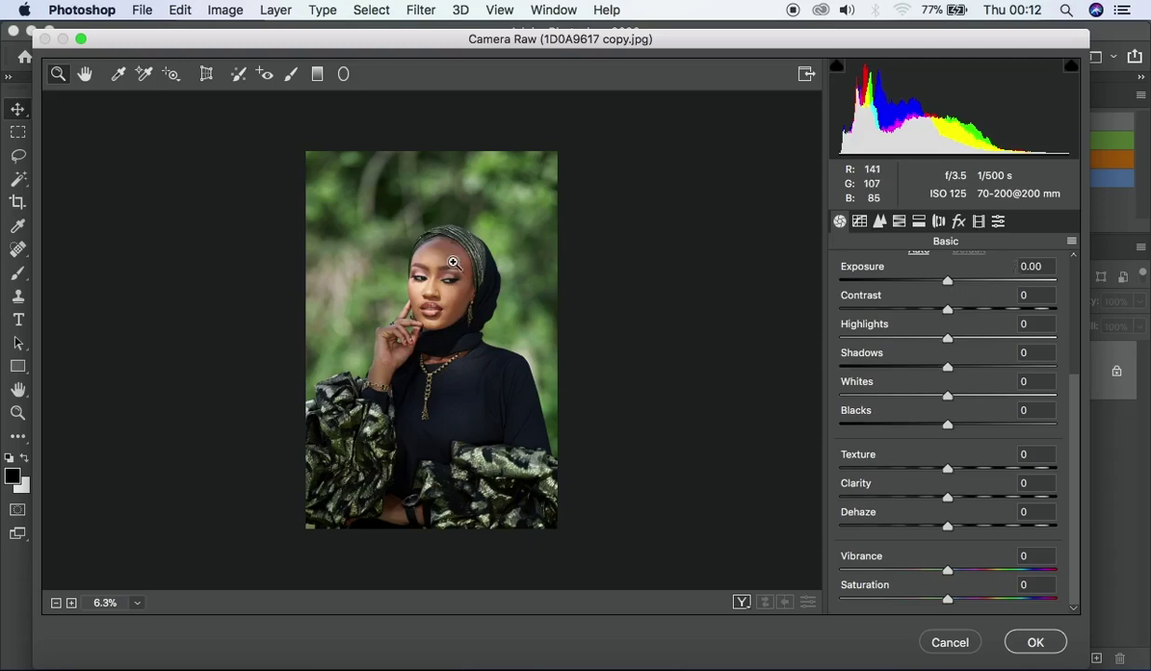
scroll(960, 389, "up", 5)
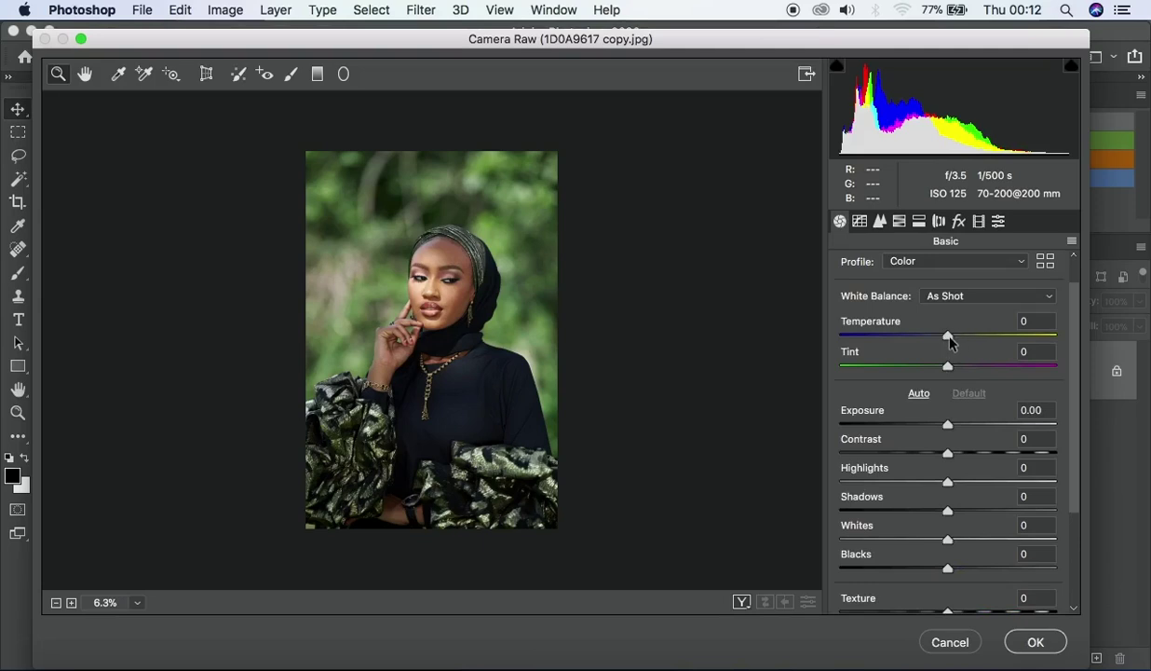
left_click_drag(947, 334, 941, 342)
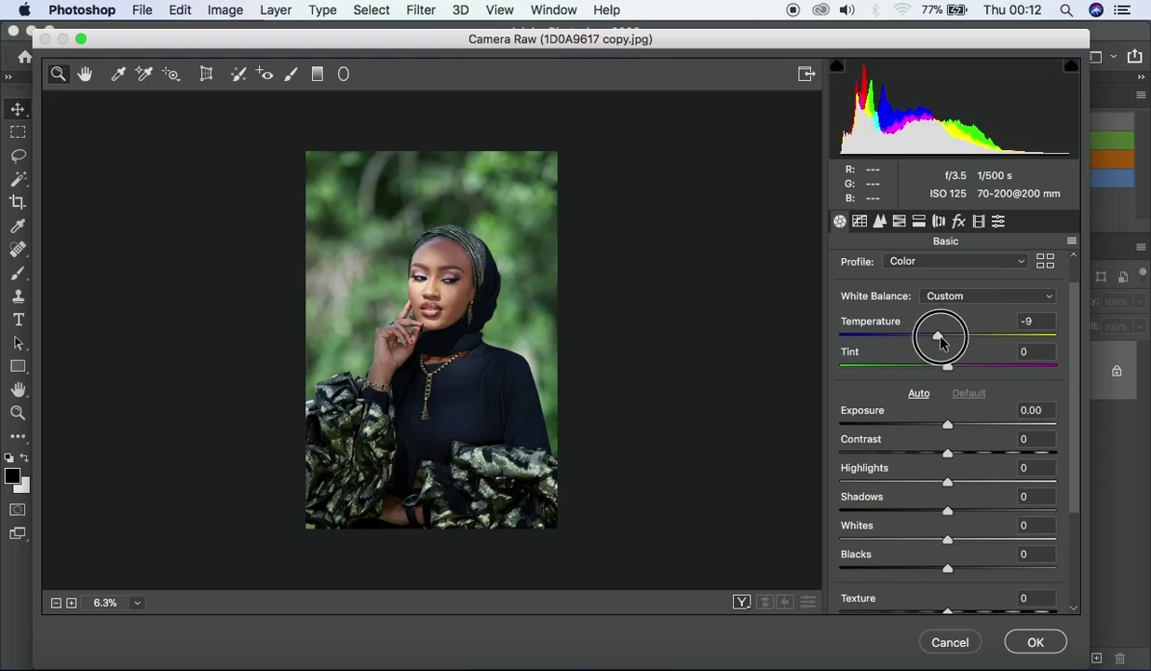
left_click_drag(940, 342, 950, 342)
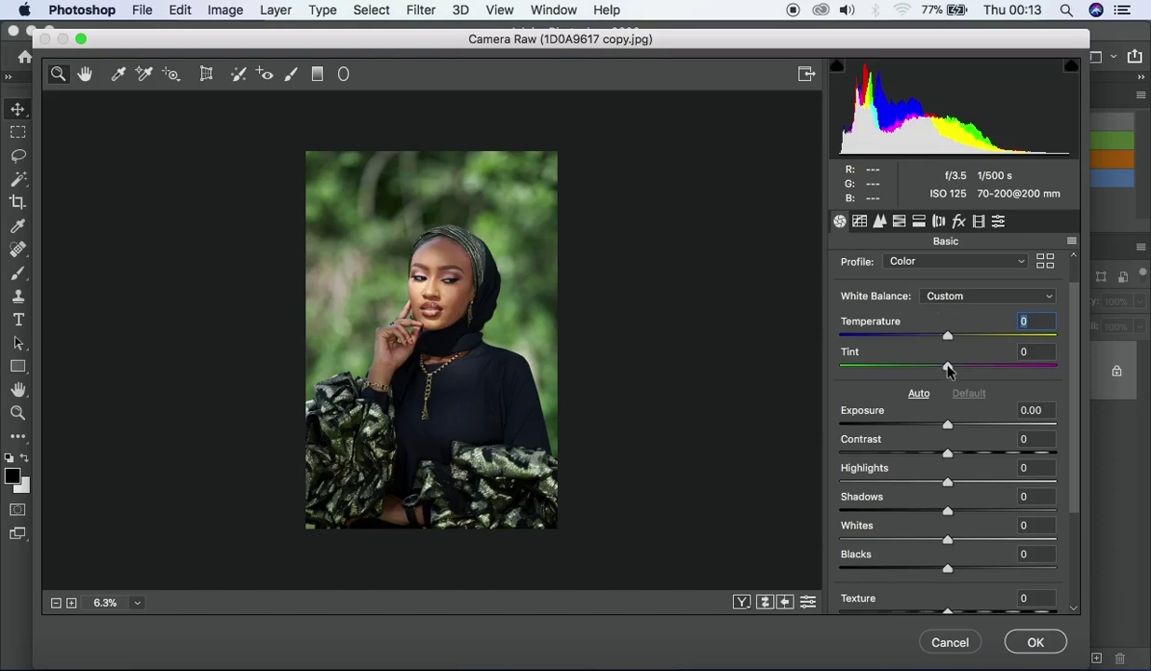
left_click_drag(947, 370, 951, 370)
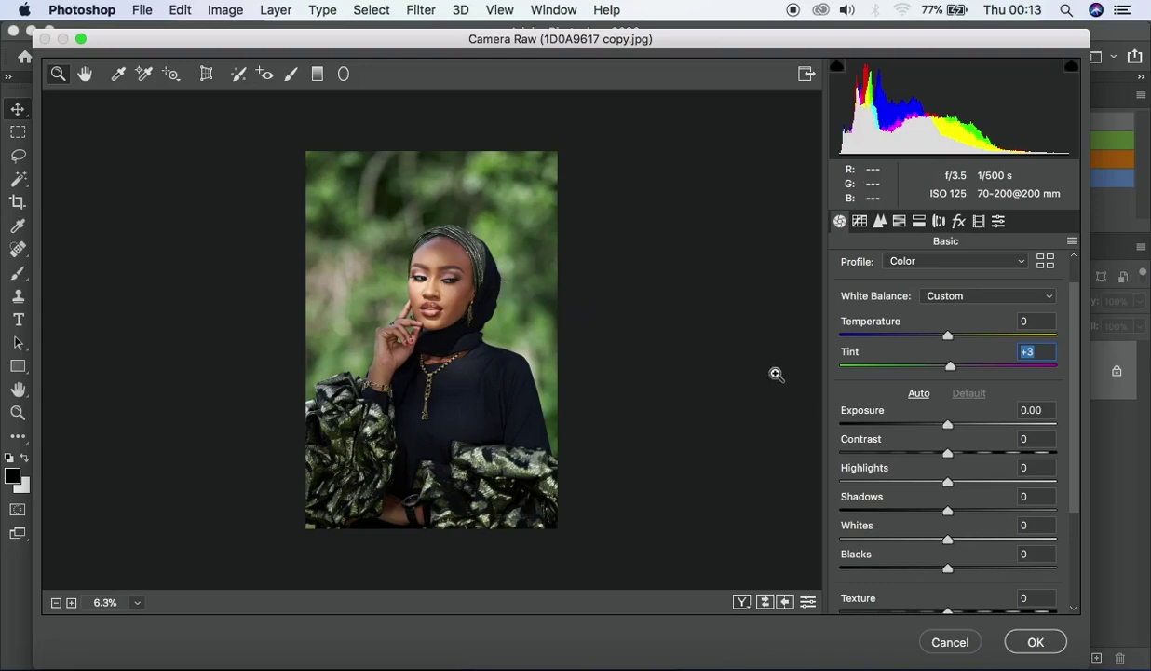
Set exposure to +0.20, contrast to +8 and highlights to -57, and compare the photo with its original state
left_click(947, 426)
left_click_drag(948, 427, 887, 491)
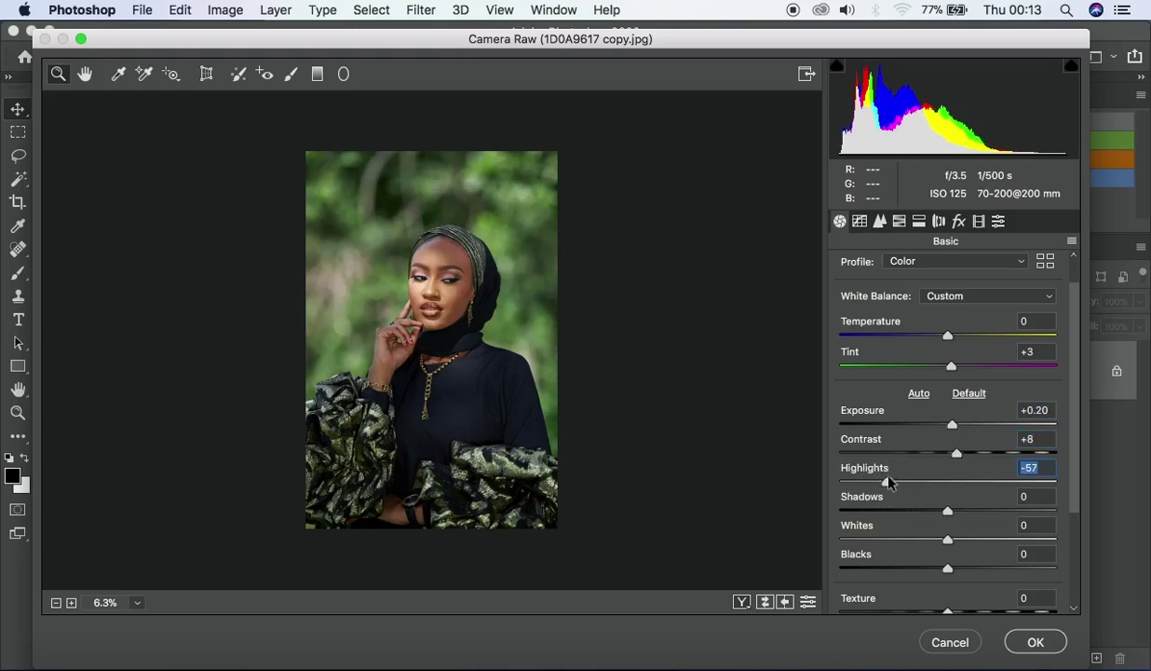
left_click(742, 601)
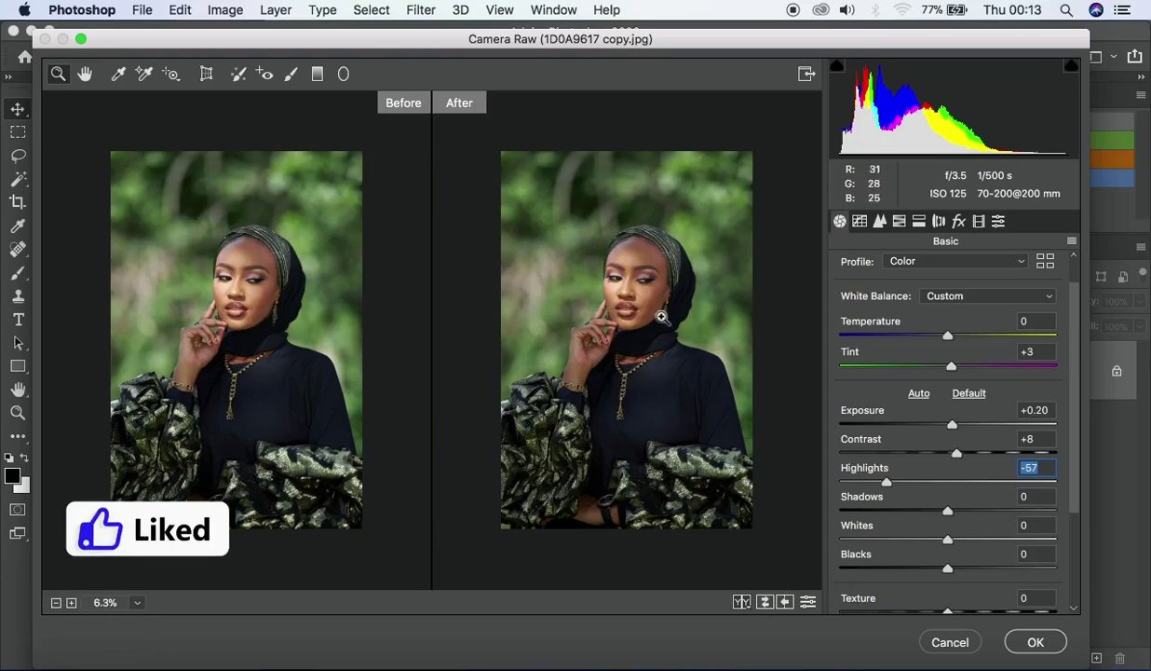
left_click(742, 602)
left_click(742, 602)
left_click(741, 601)
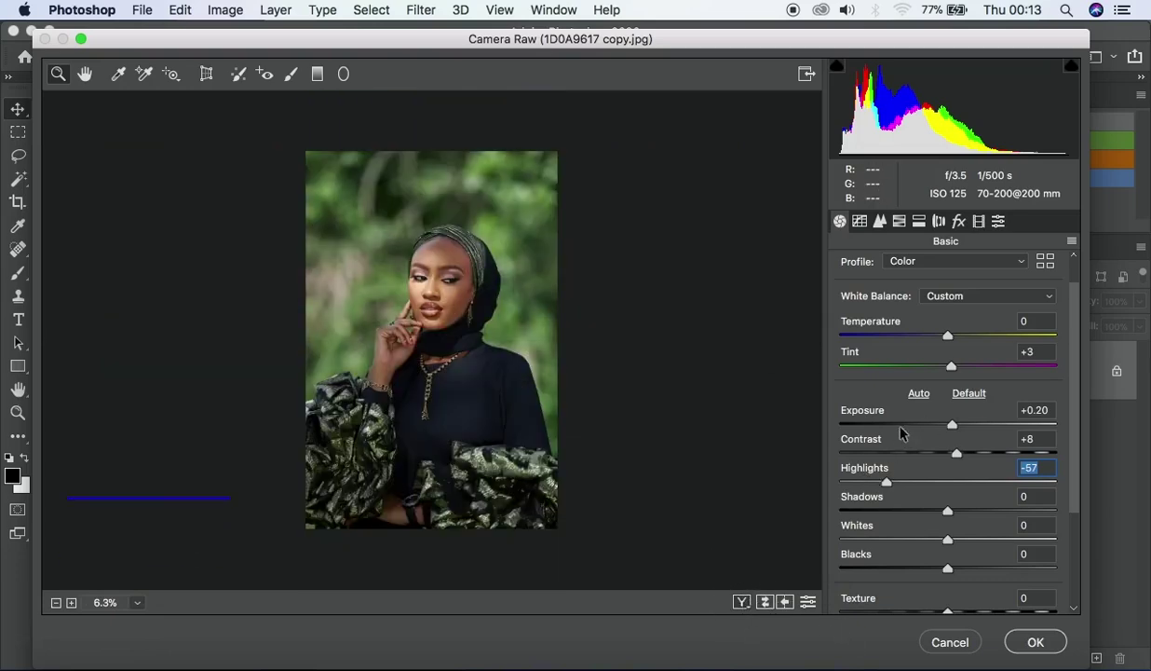
Set shadows to +34, whites to -19, blacks to +14, texture and clarity to +8, and dehaze to +5
left_click_drag(947, 510, 979, 518)
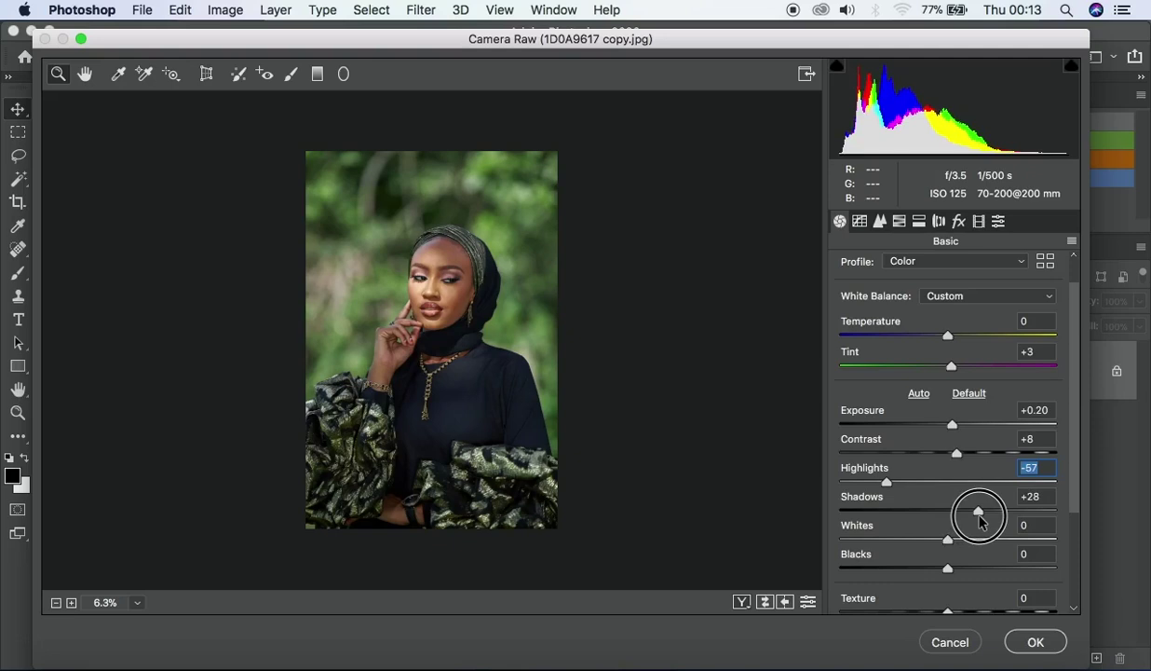
left_click_drag(979, 518, 963, 570)
scroll(945, 513, "down", 3)
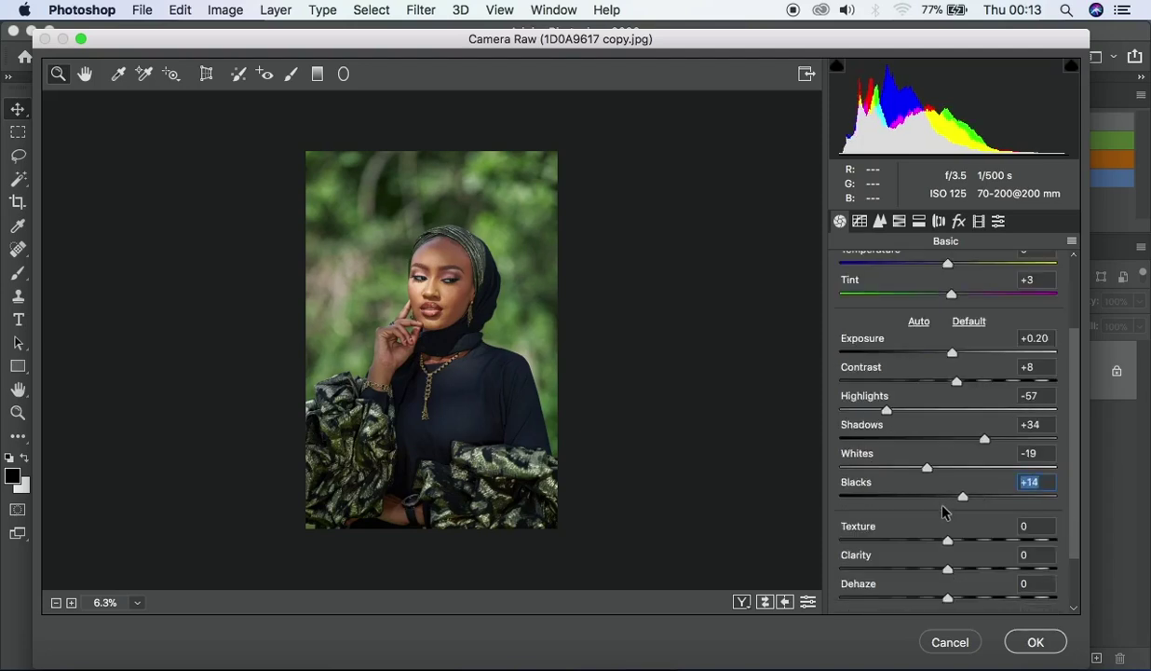
scroll(946, 509, "down", 1)
left_click_drag(948, 527, 959, 527)
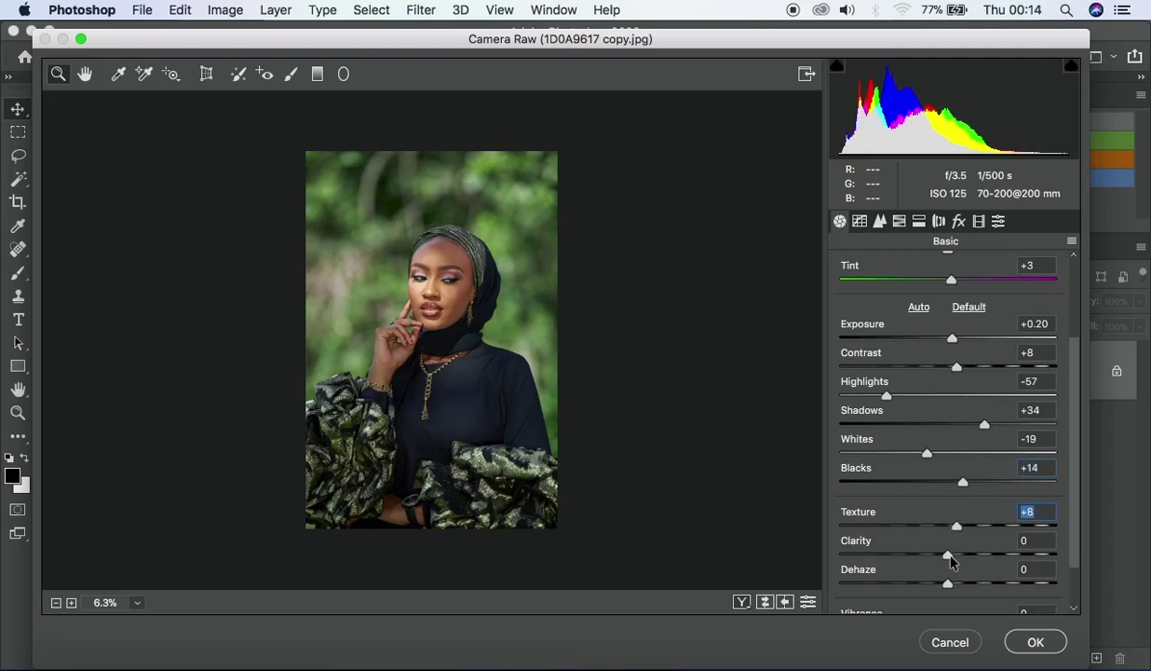
left_click_drag(949, 555, 952, 584)
Set vibrance to +12 and saturation to +7, and show the before and after versions side by side
scroll(956, 514, "down", 3)
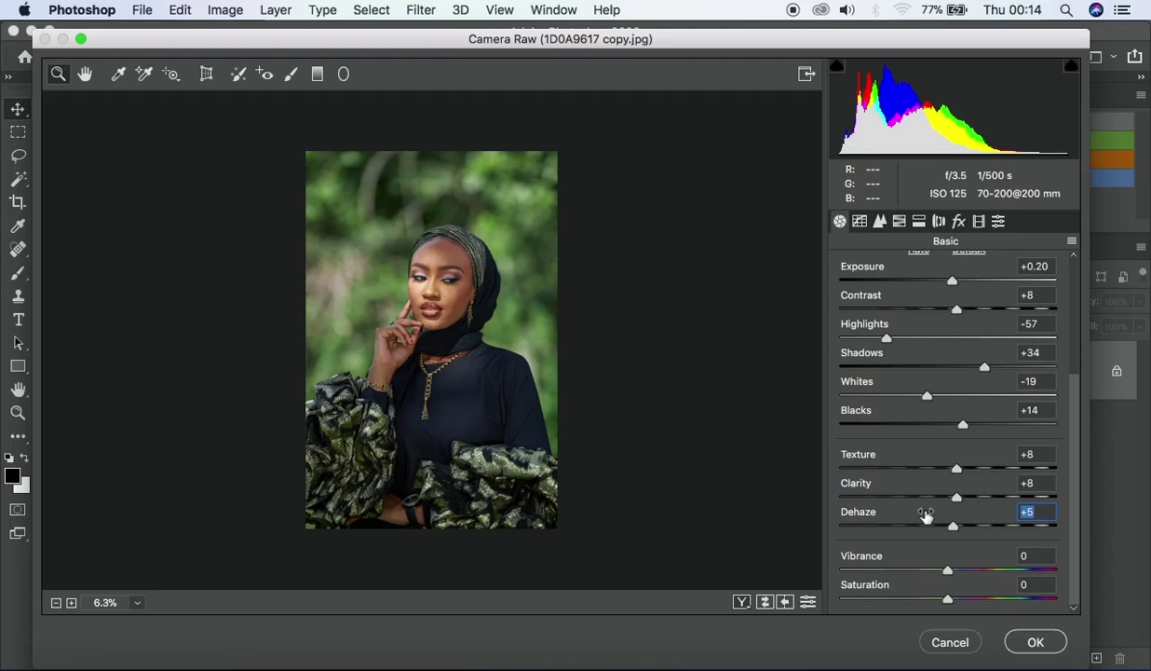
left_click_drag(947, 569, 955, 576)
left_click_drag(959, 574, 960, 575)
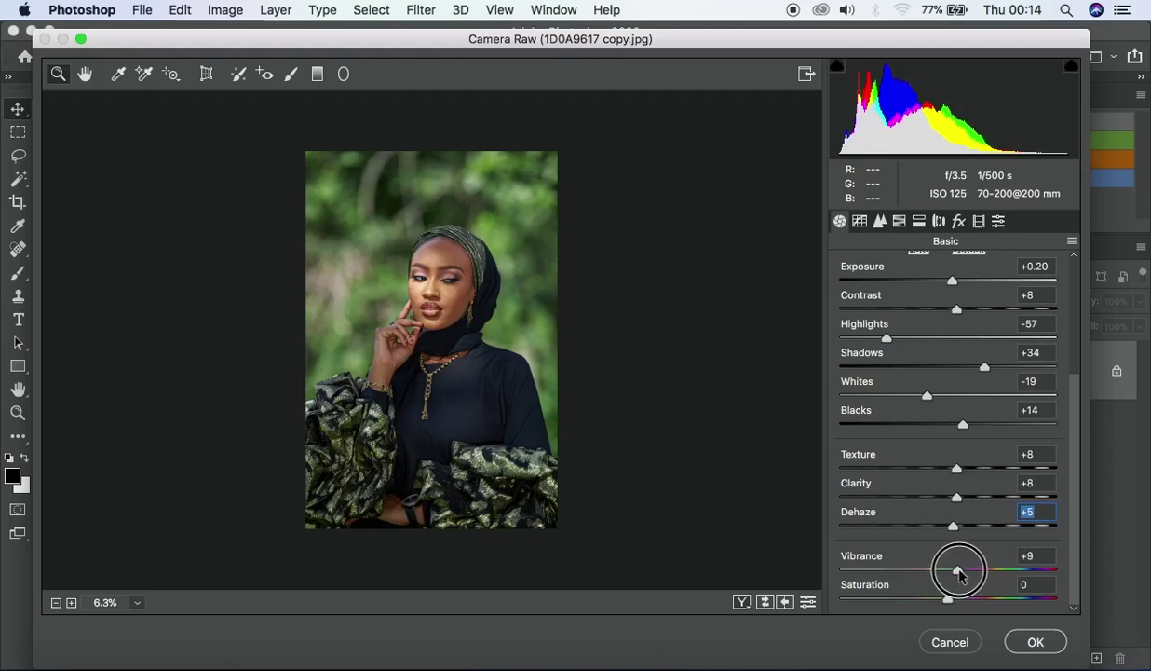
left_click_drag(959, 575, 955, 574)
left_click(421, 315)
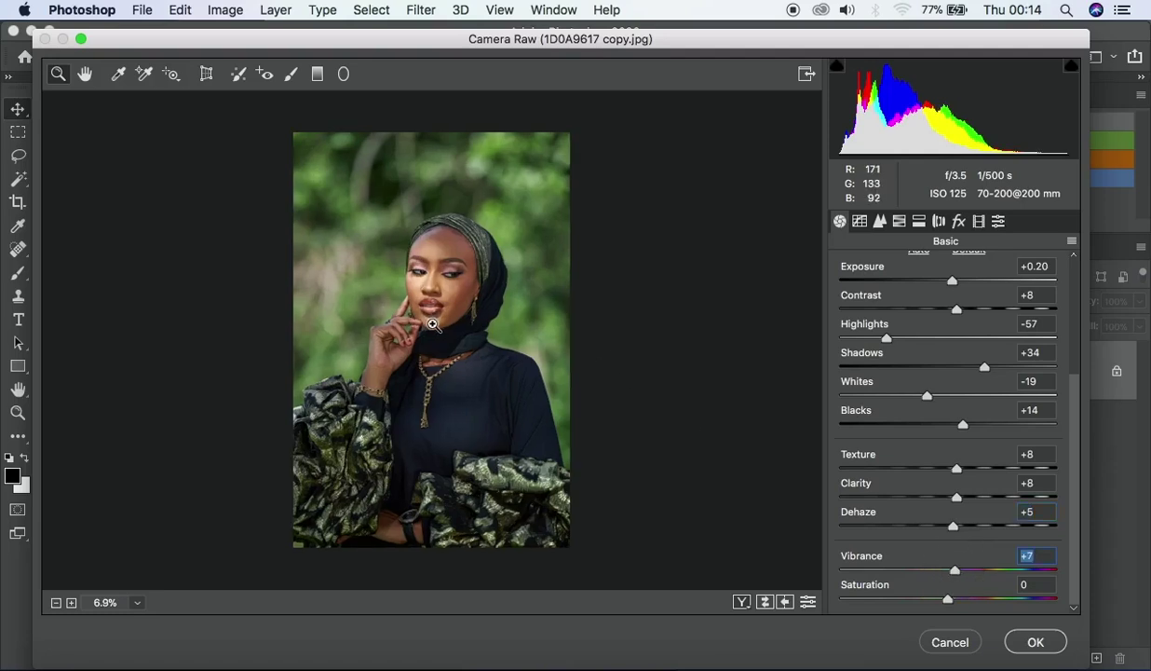
left_click(433, 323)
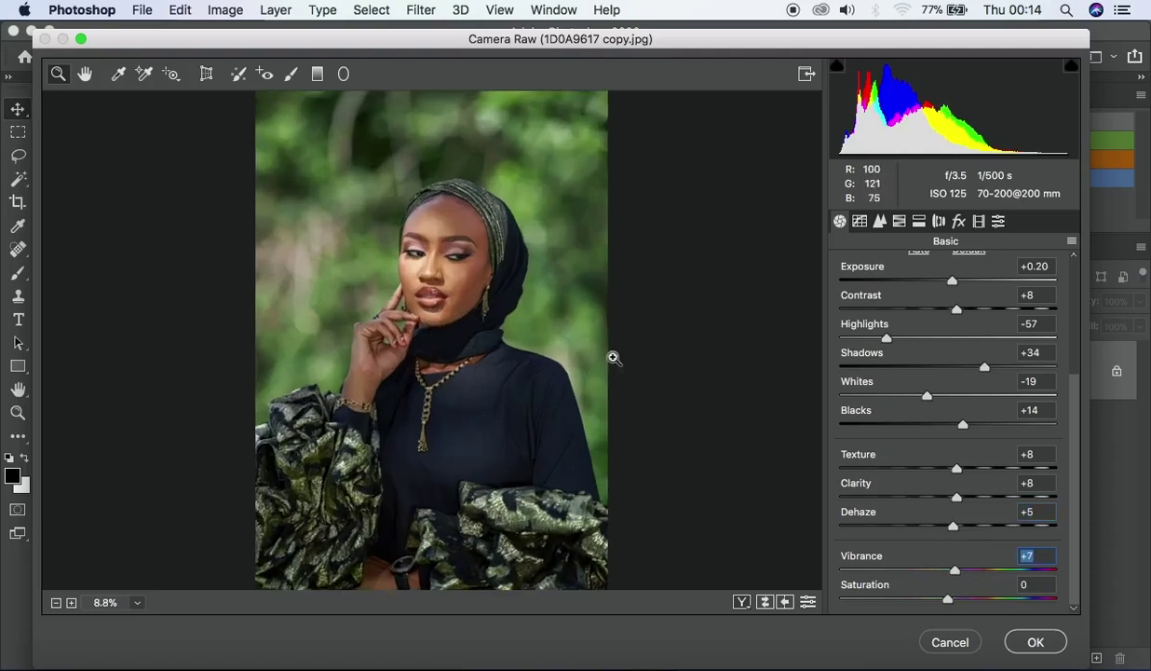
left_click_drag(955, 570, 963, 575)
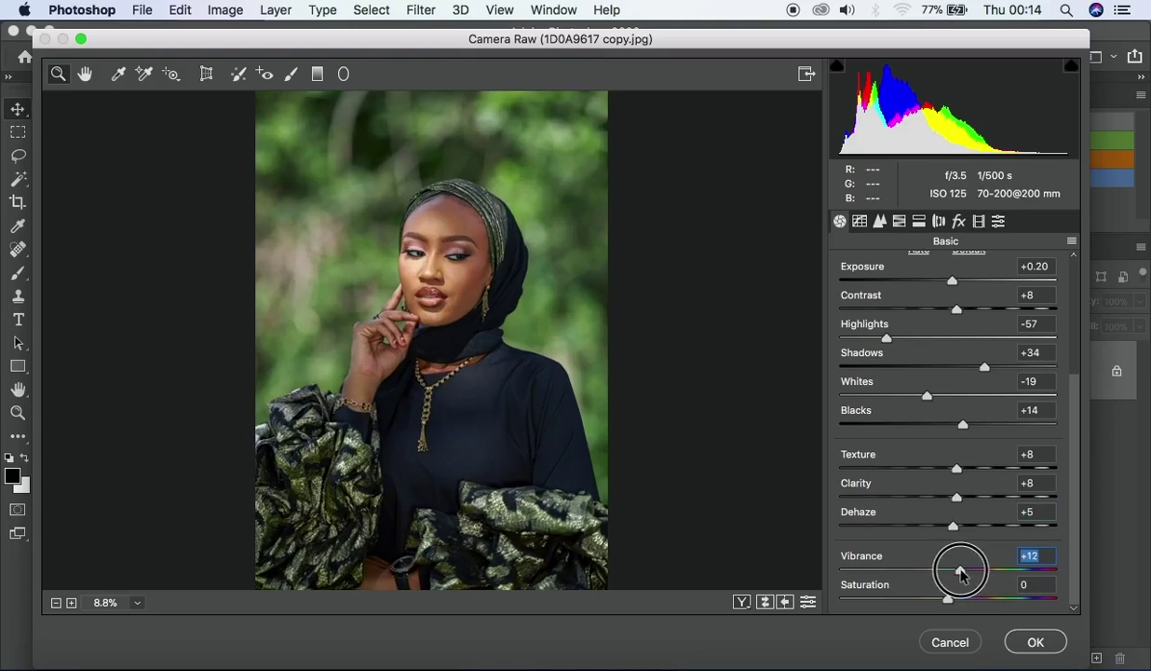
left_click_drag(947, 598, 954, 601)
left_click(741, 601)
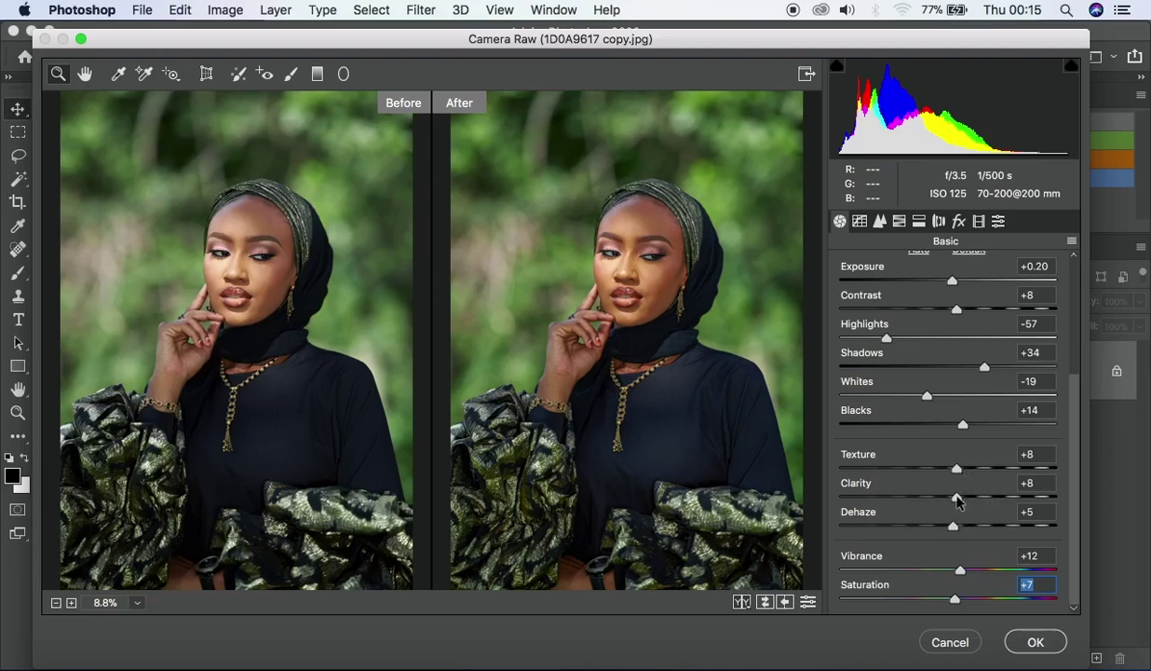
Switch the tone curve to a Custom point curve on the RGB channel
left_click(860, 220)
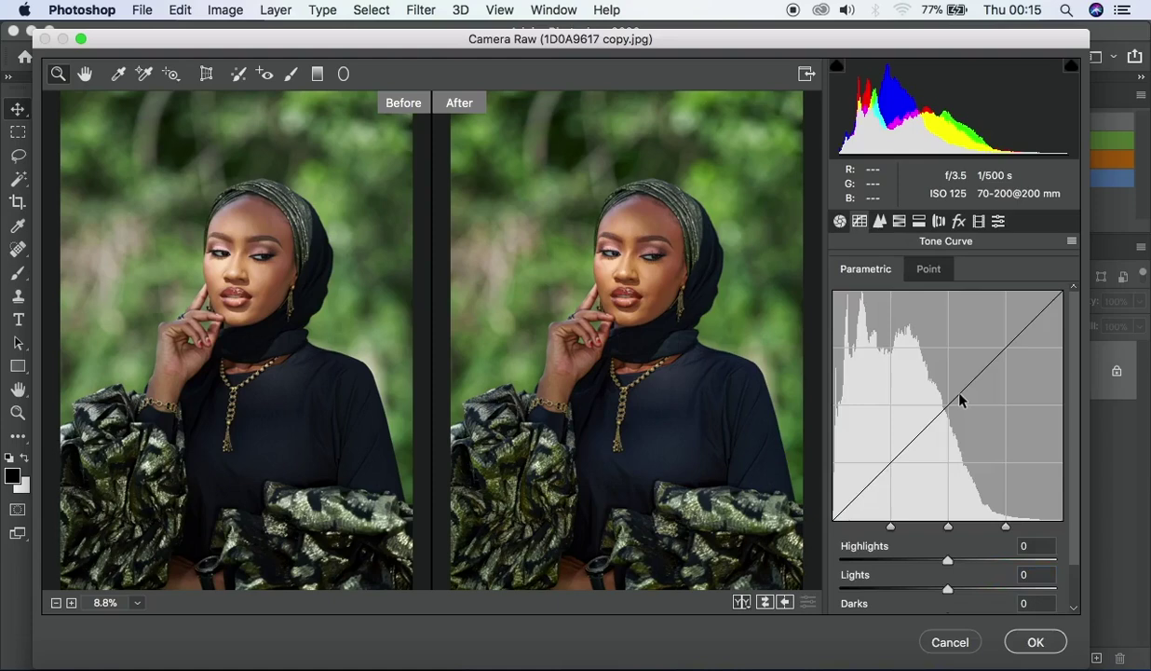
left_click(926, 269)
left_click(911, 326)
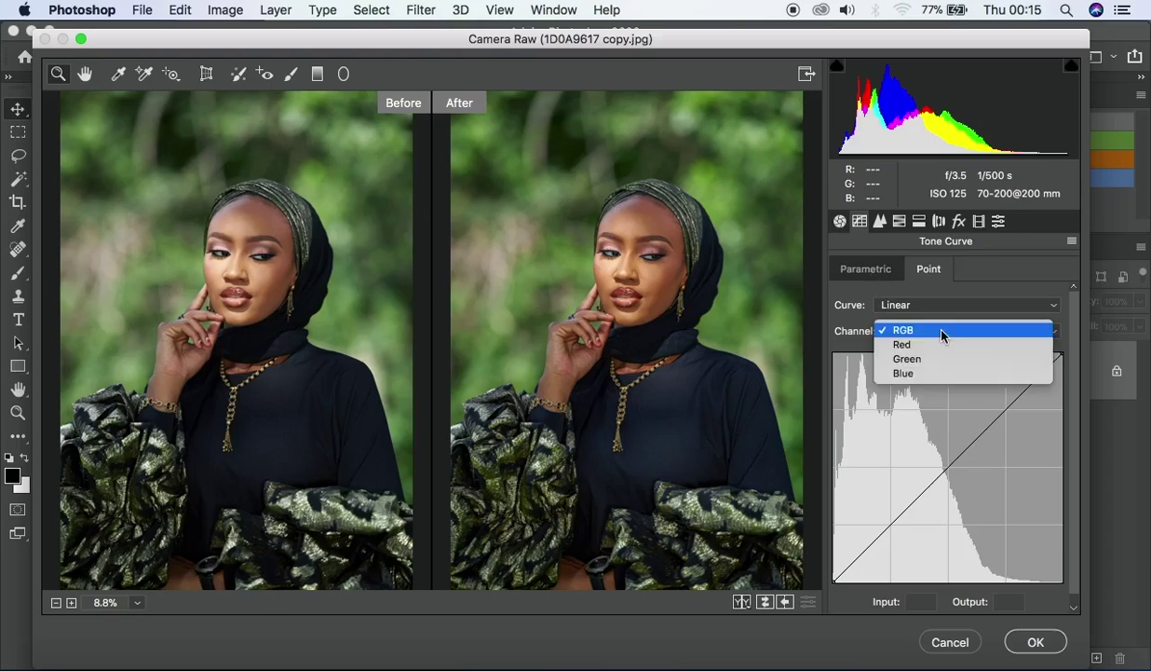
left_click(943, 333)
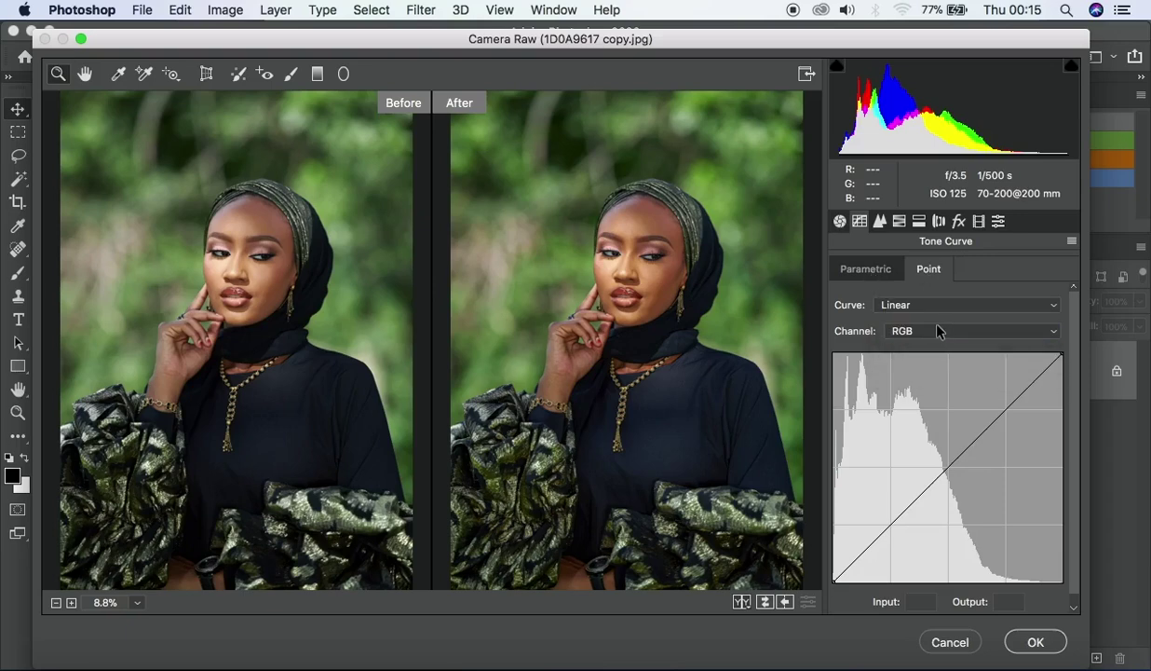
scroll(894, 351, "down", 1)
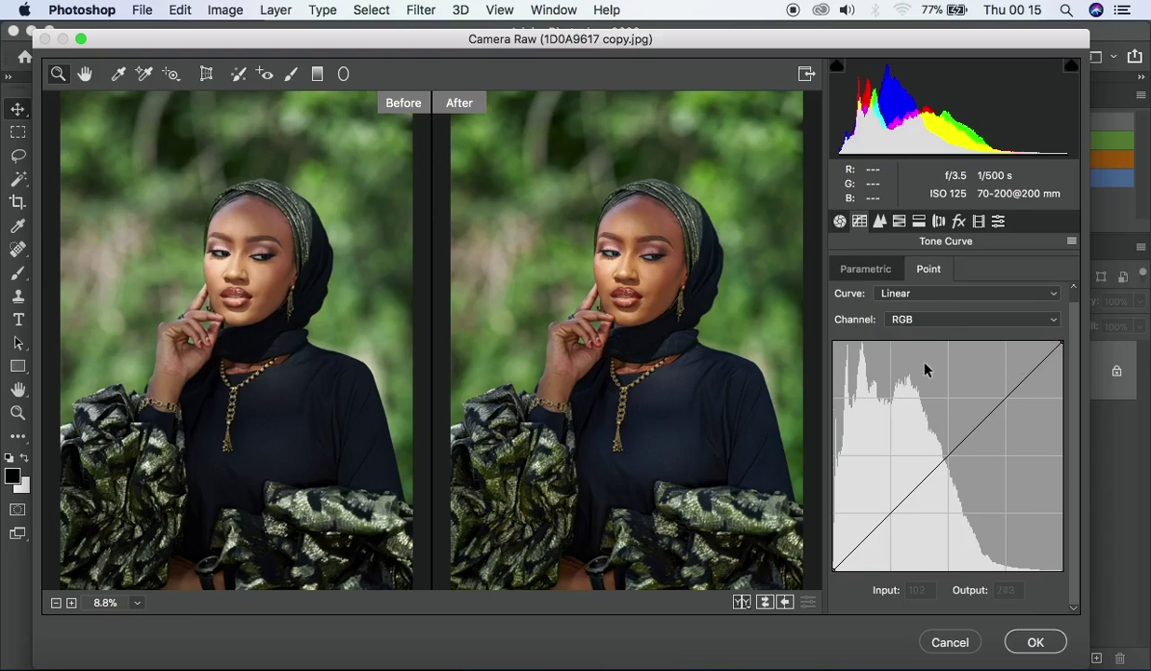
left_click(867, 272)
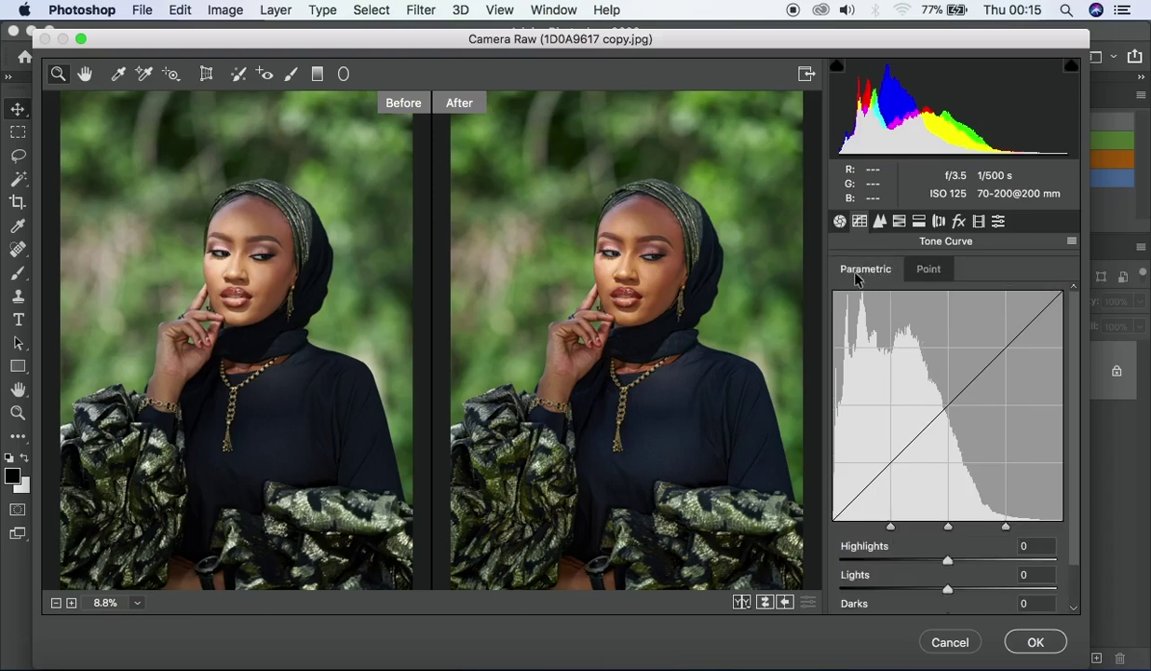
left_click(913, 270)
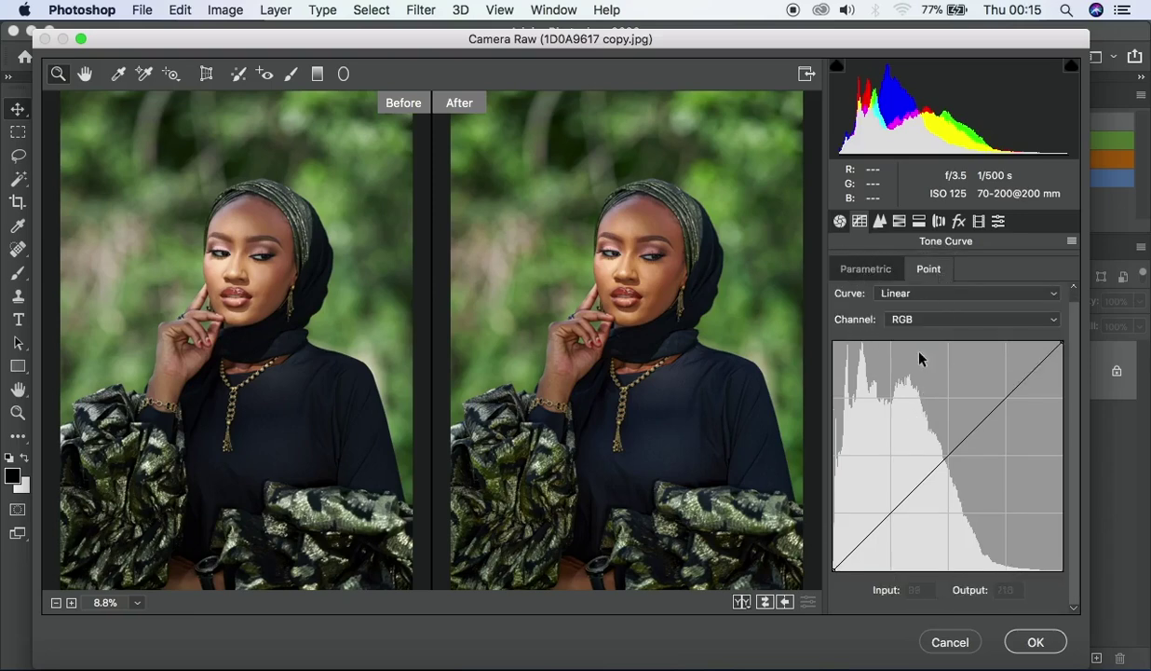
left_click(941, 292)
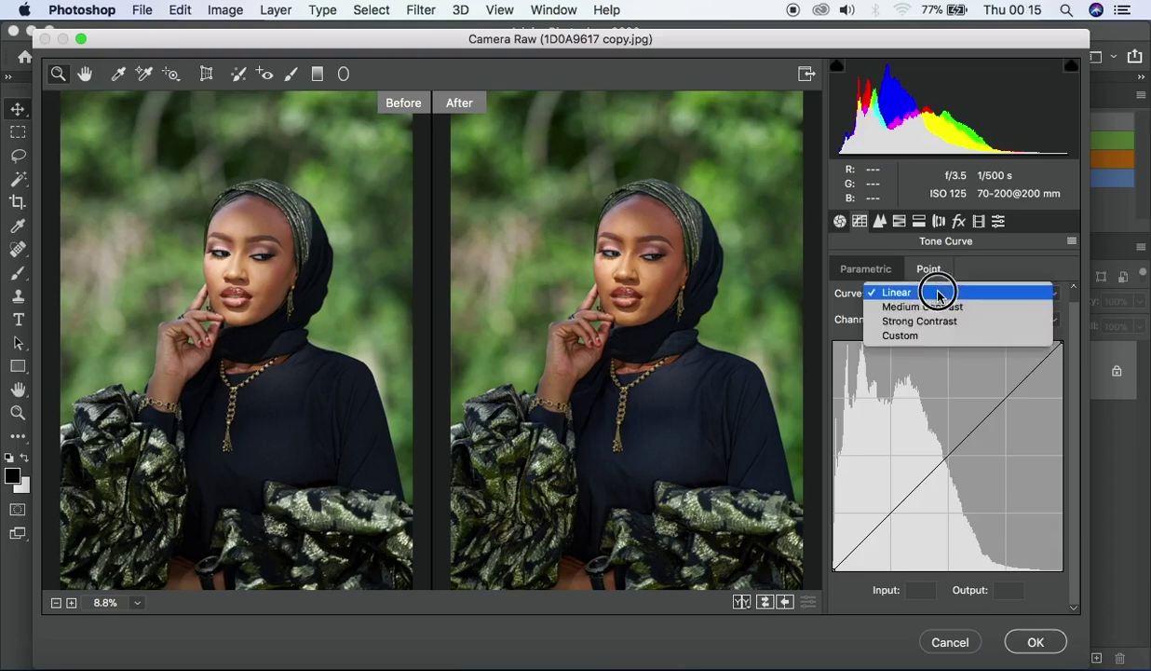
left_click(900, 336)
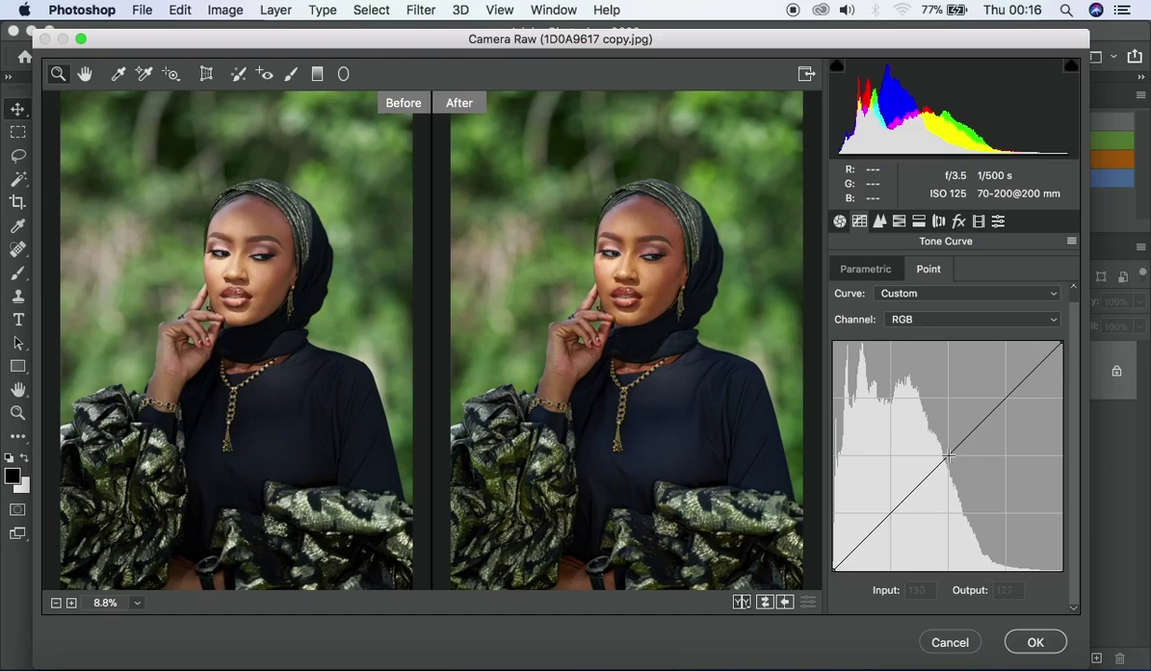
Anchor the RGB curve at input 65, output 62 and input 194, output 190, and raise the midtones to input 131, output 141
left_click(892, 513)
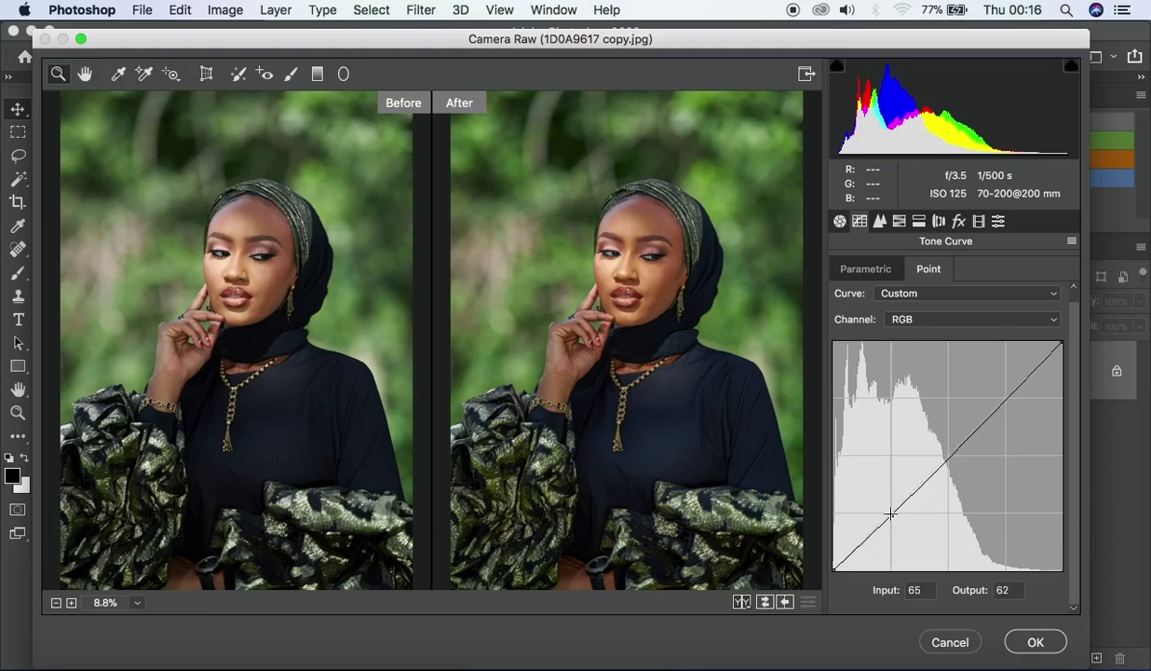
left_click(1006, 399)
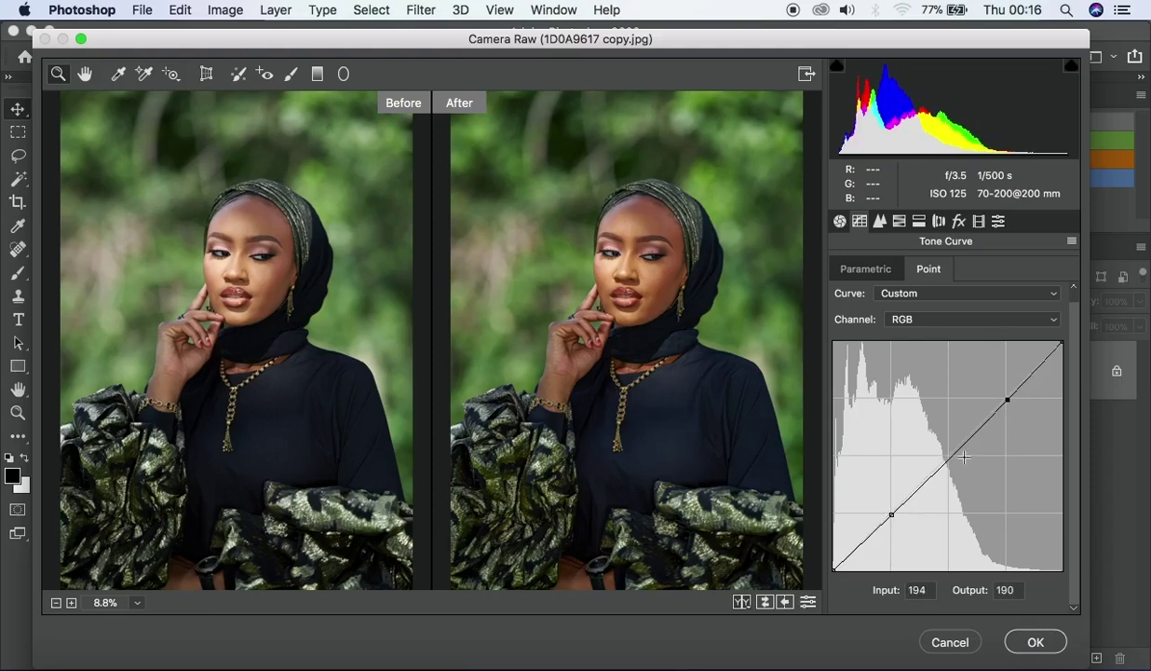
left_click_drag(922, 439, 950, 444)
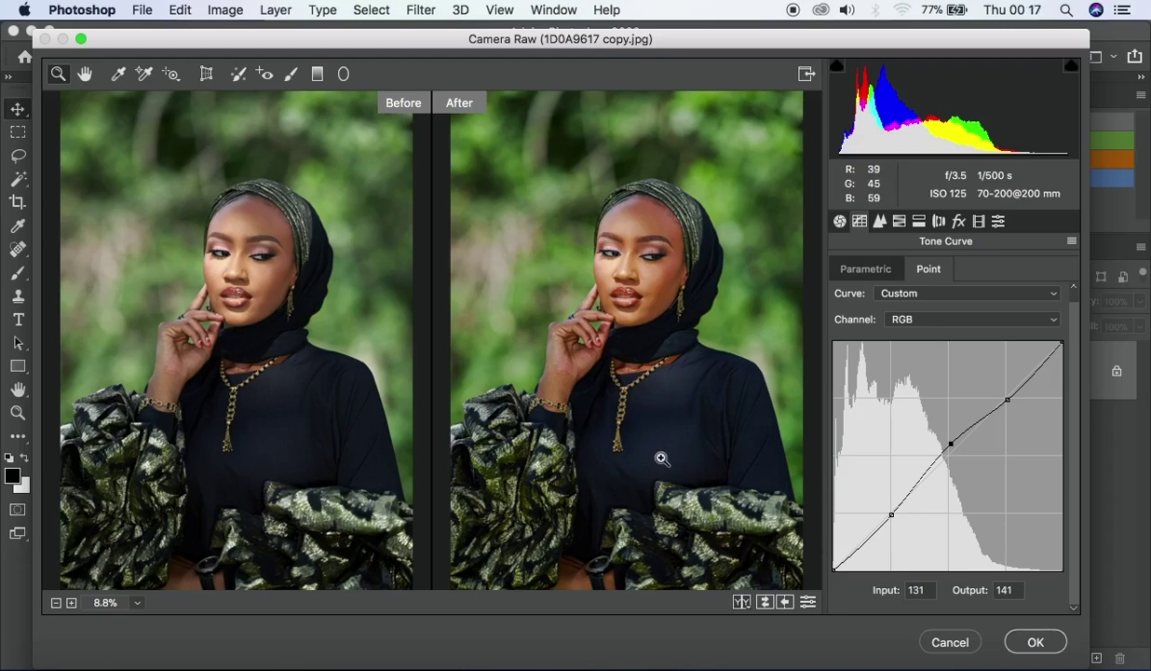
Cycle through the before/after comparison layouts and return to the single-image preview
left_click(742, 602)
left_click(742, 601)
left_click(742, 602)
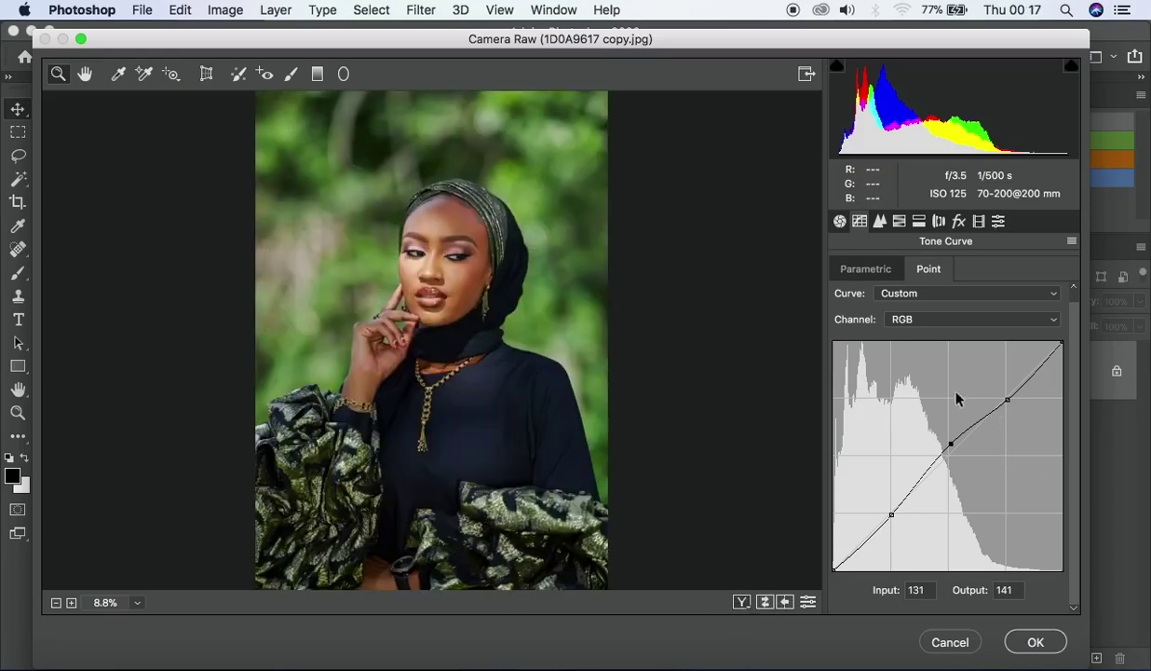
Try pulling the Red channel curve's midtones down to input 165, output 117, and delete that point
left_click(942, 322)
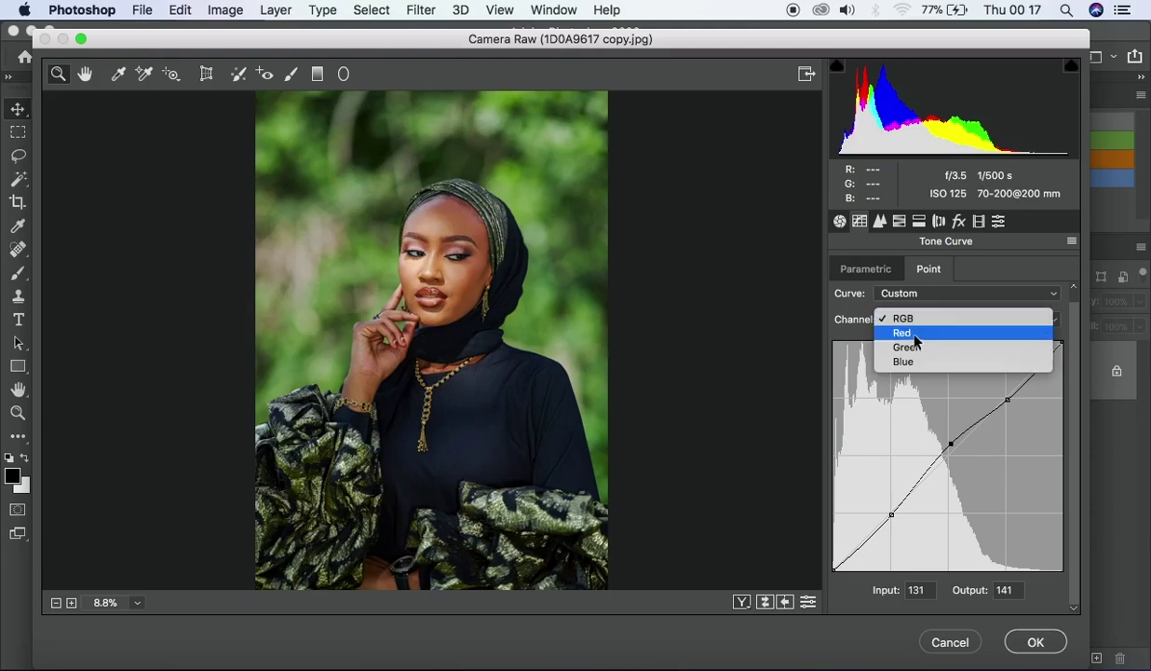
left_click(908, 334)
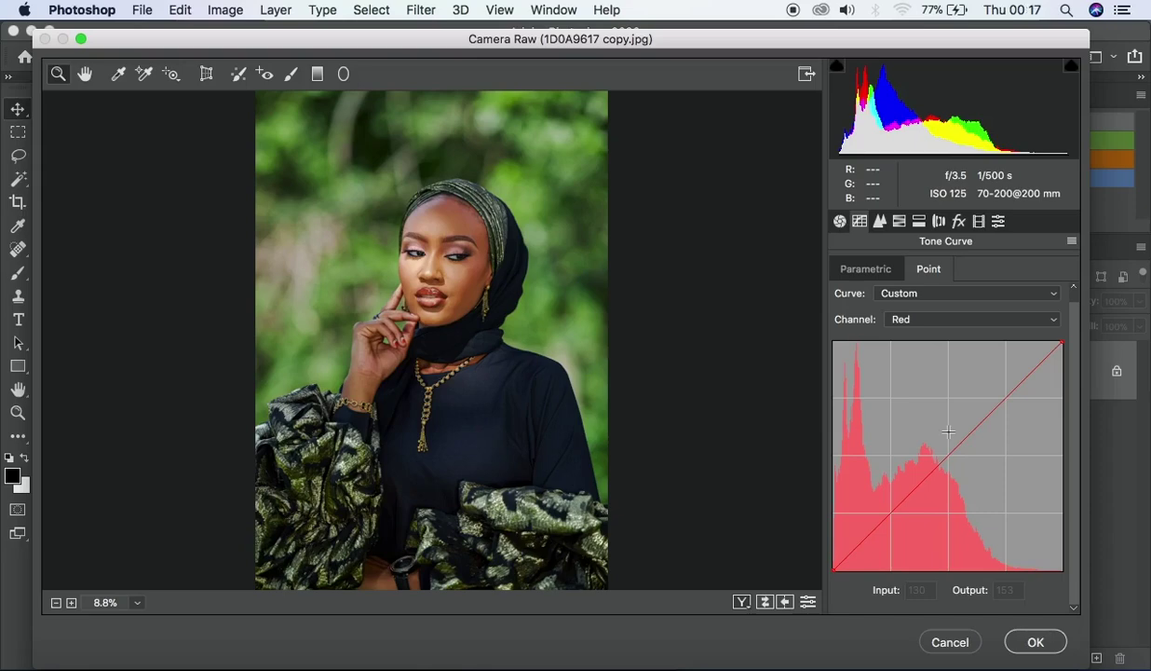
left_click_drag(948, 454, 981, 464)
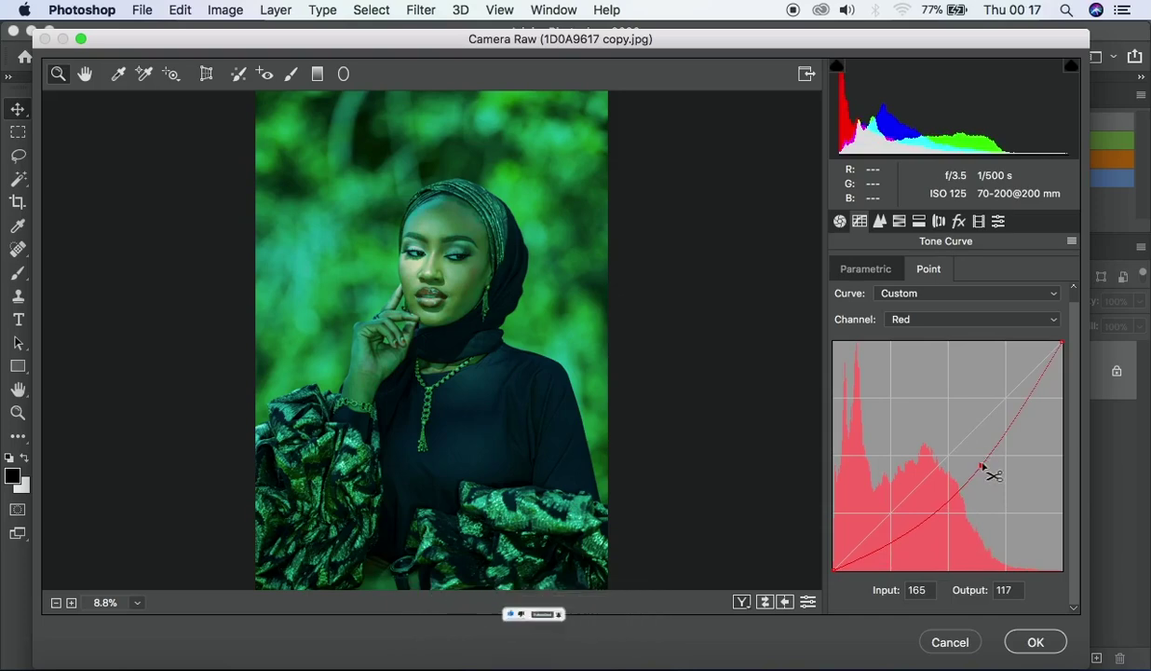
key("Delete")
Try shifting the midtones of the Green channel curve with one point, and remove that point
left_click(917, 318)
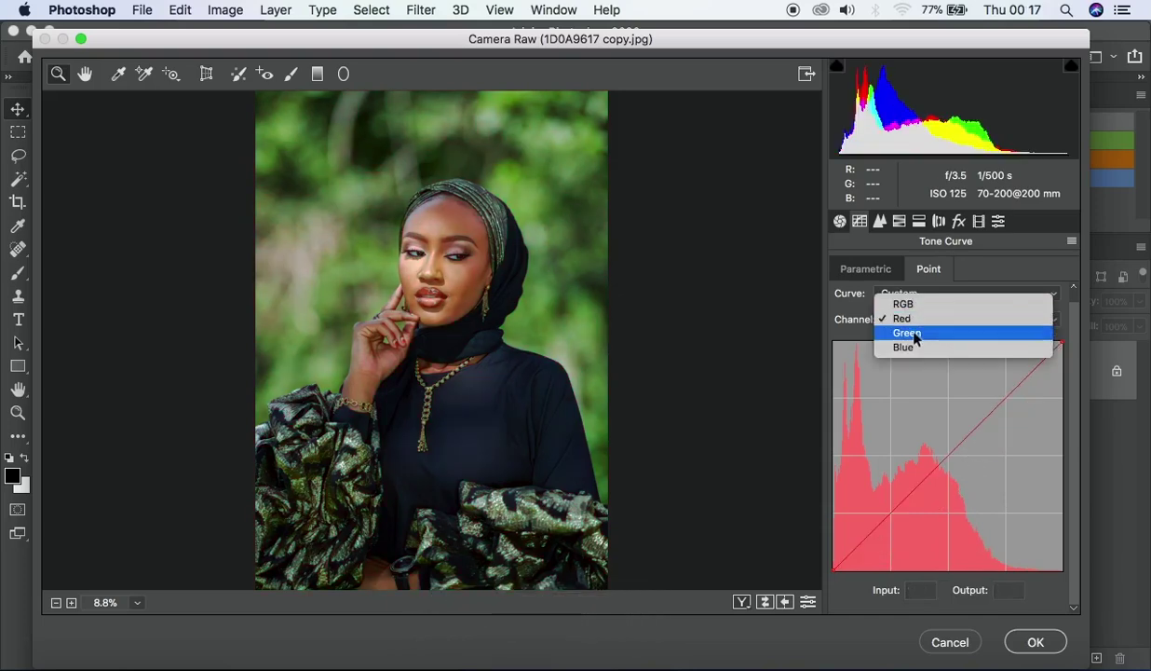
left_click(901, 332)
mouse_move(951, 453)
left_mouse_down()
mouse_move(948, 432)
mouse_move(953, 452)
mouse_move(992, 480)
mouse_move(915, 413)
mouse_move(989, 473)
mouse_move(969, 450)
left_mouse_up()
left_click(975, 453, "super")
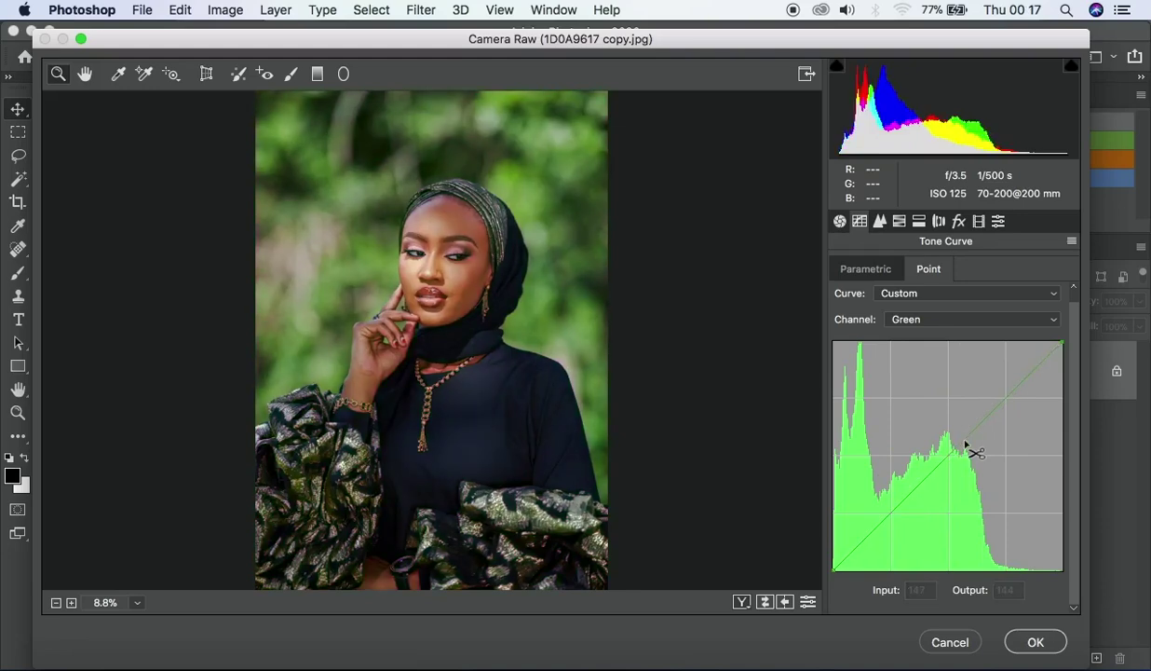
Try moving a Blue channel midtone point to input 105, output 174, to input 159, output 110, and back to input 134, output 136
left_click(918, 323)
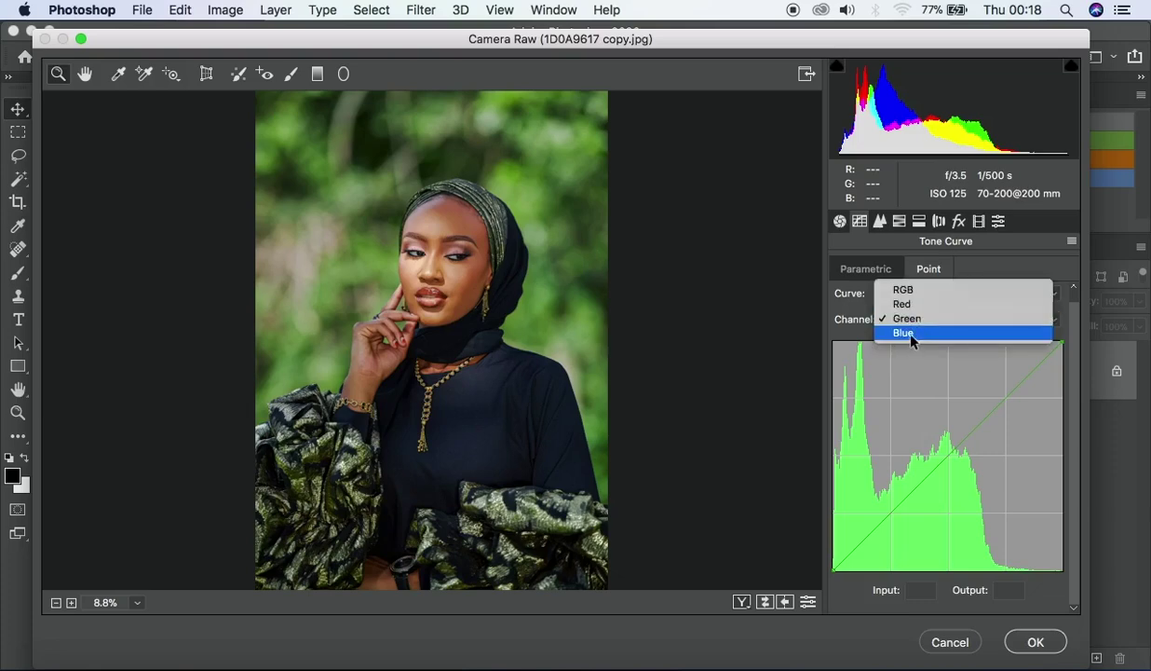
left_click(912, 332)
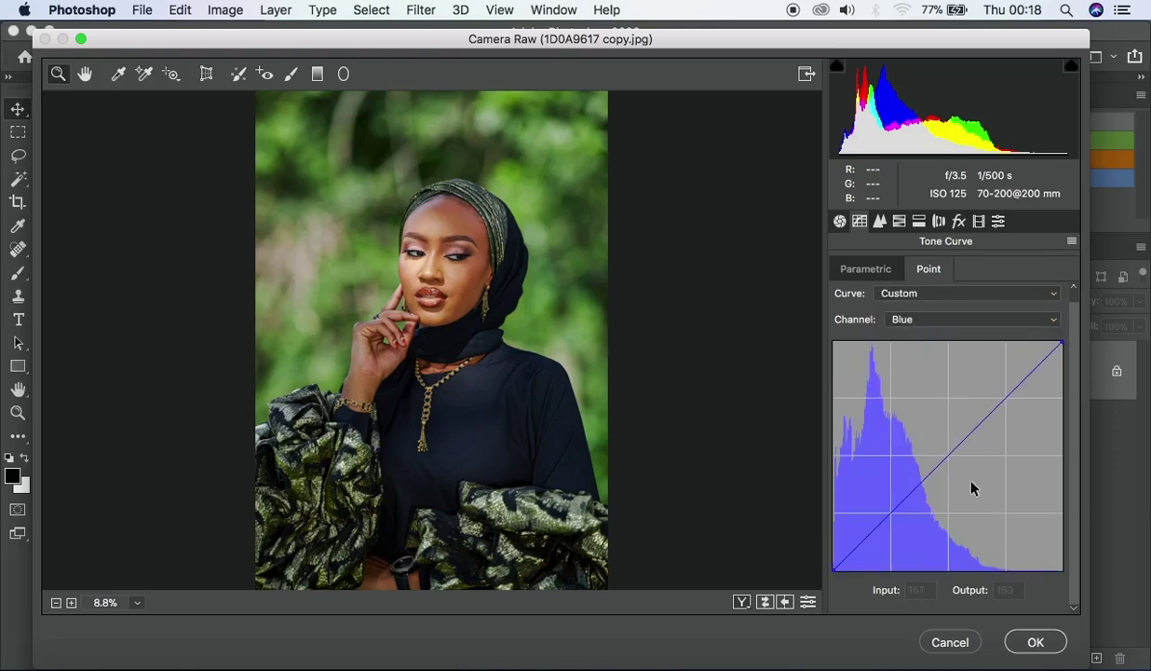
left_click_drag(950, 450, 927, 419)
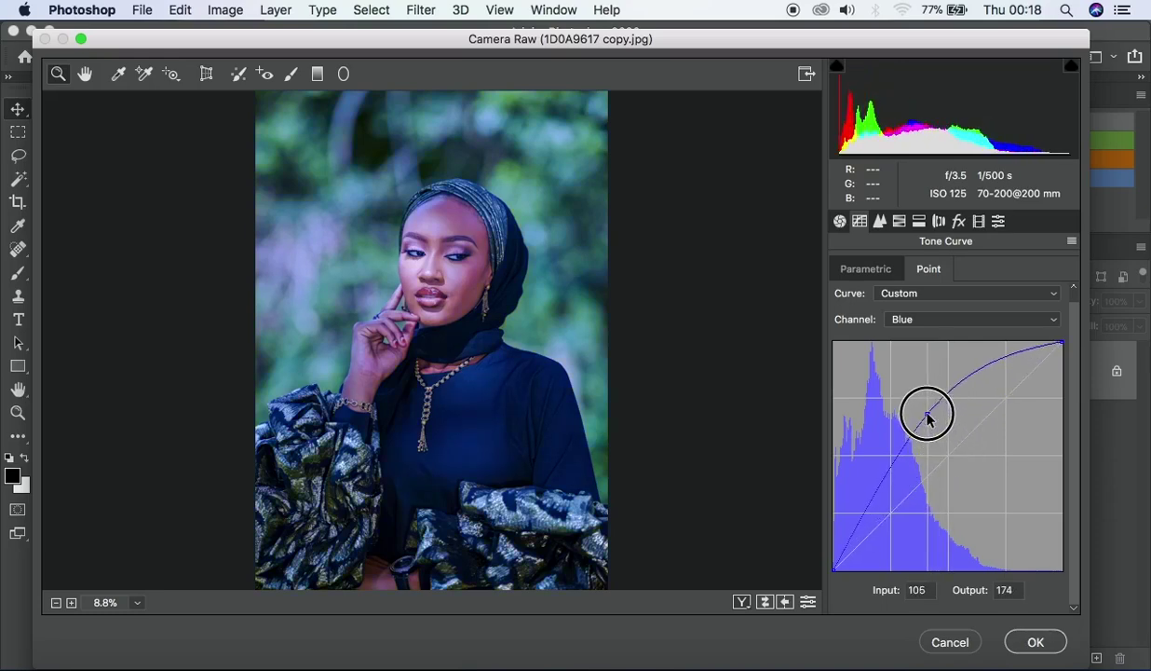
left_click_drag(927, 416, 977, 476)
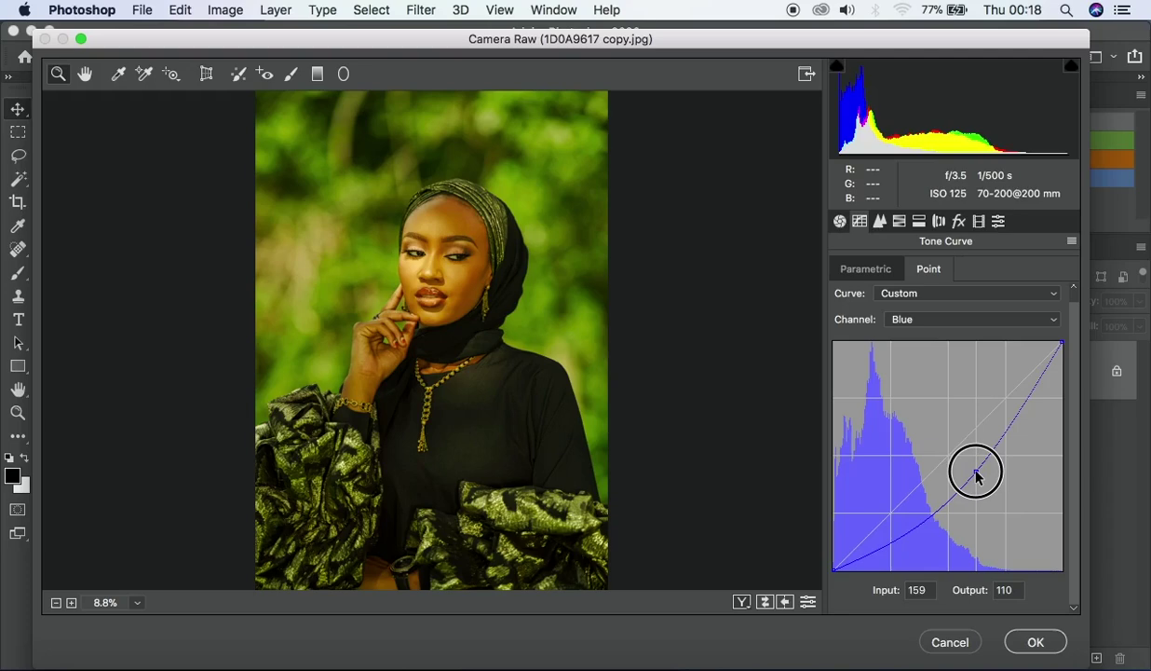
left_click_drag(977, 476, 953, 454)
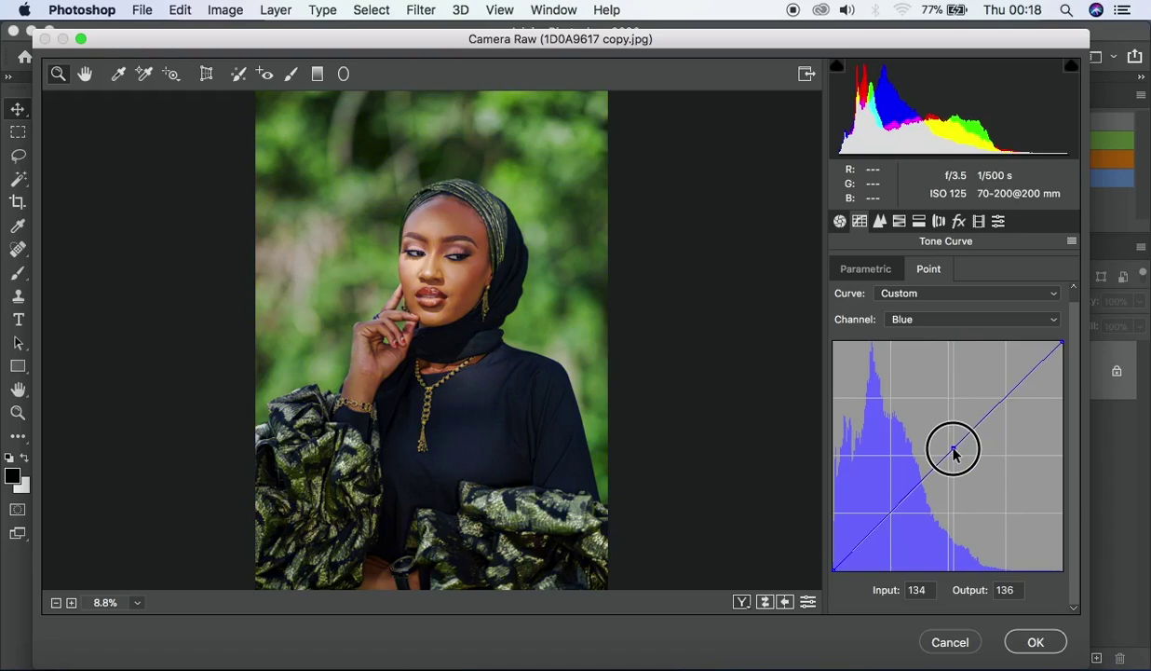
On the Red channel curve, add a shadow point, a midtone point at input 143, output 145, and a highlight point at input 195, output 192
left_click(920, 319)
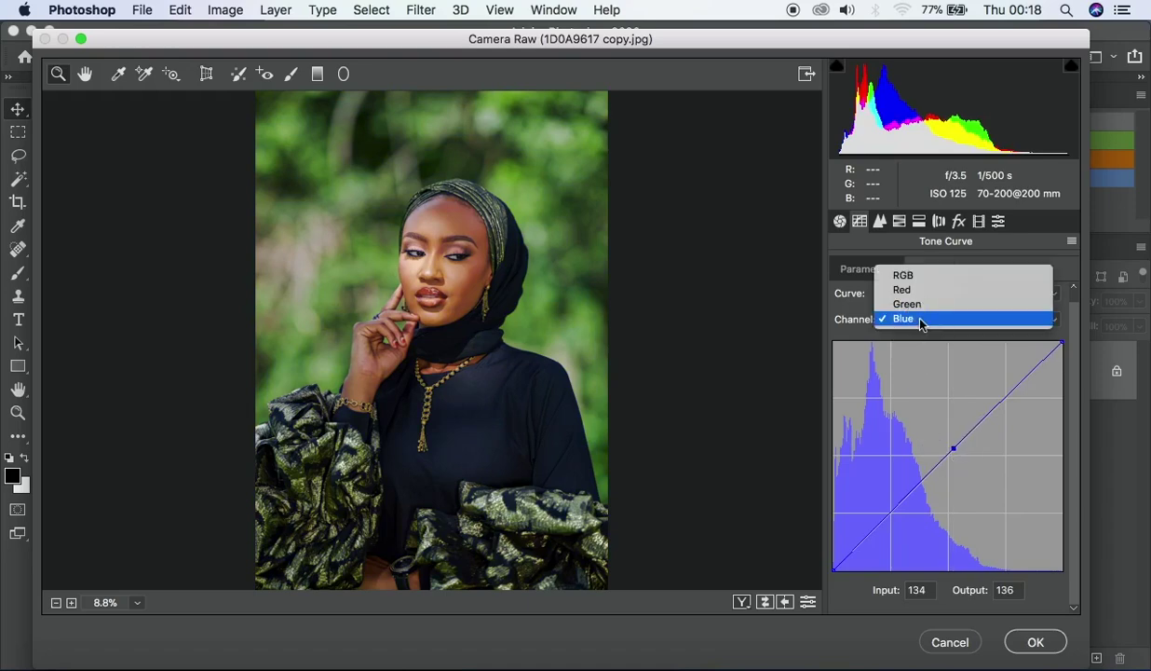
left_click(913, 291)
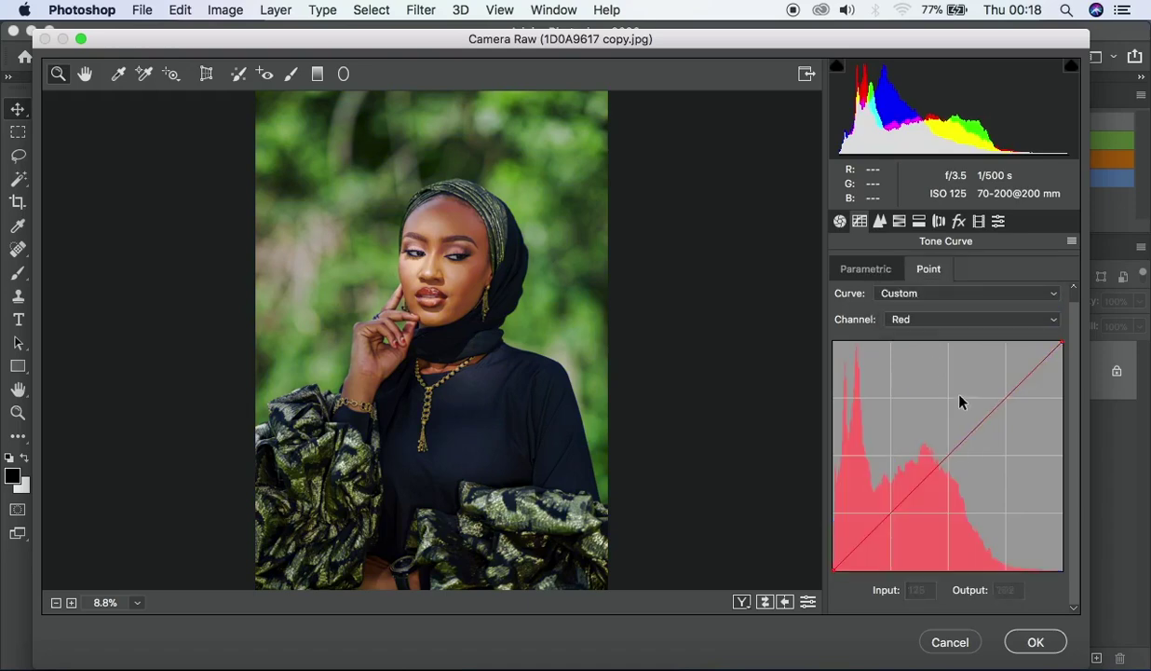
key("alt")
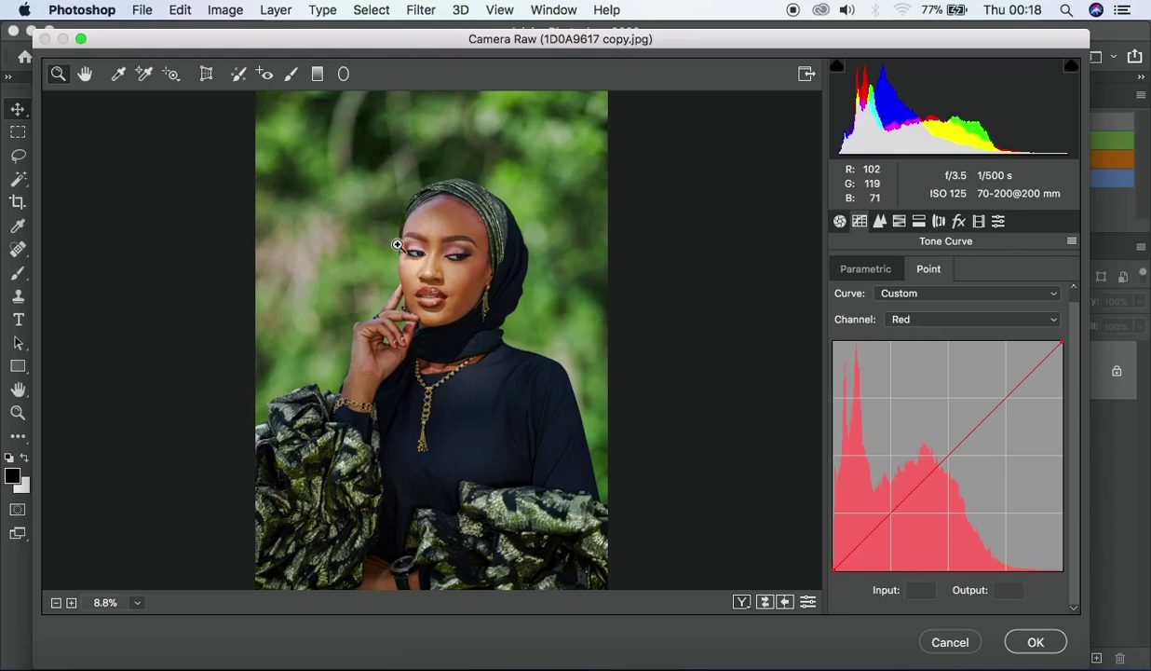
scroll(421, 208, "up", 1)
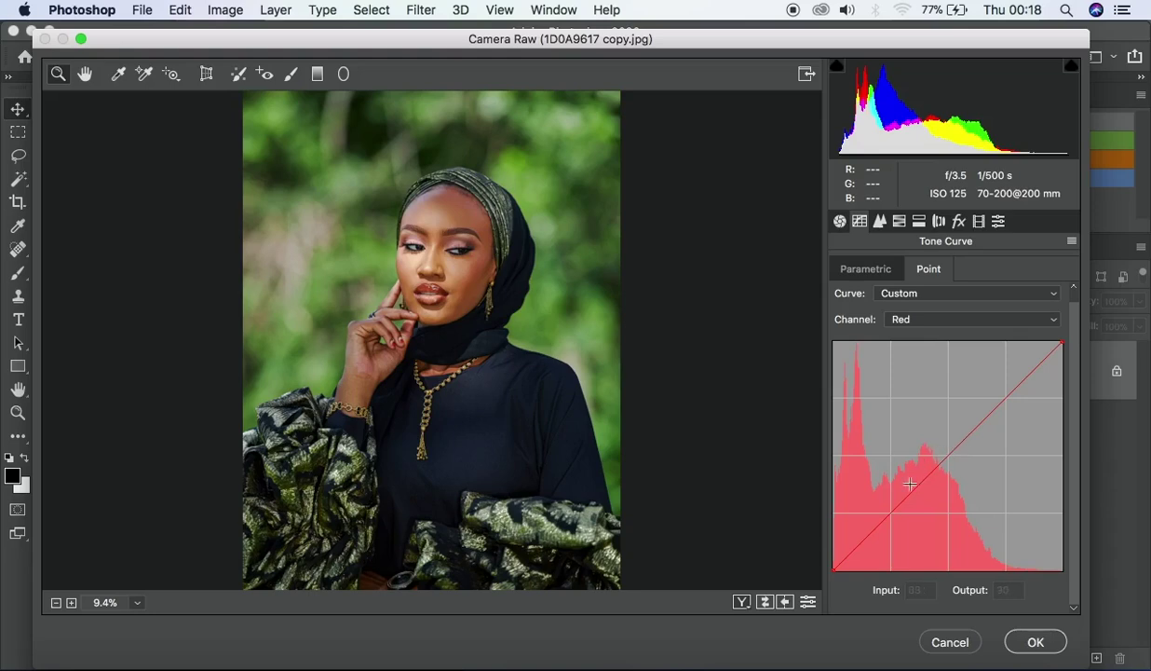
left_click(892, 513)
left_click_drag(956, 443, 963, 442)
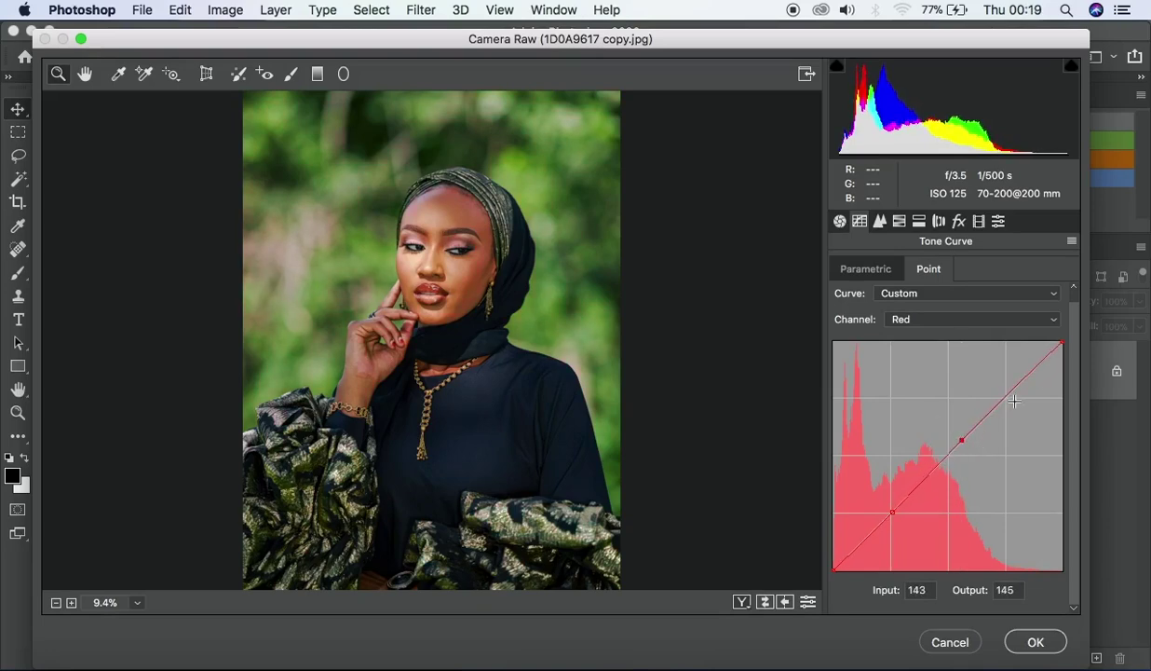
left_click_drag(1006, 396, 1007, 398)
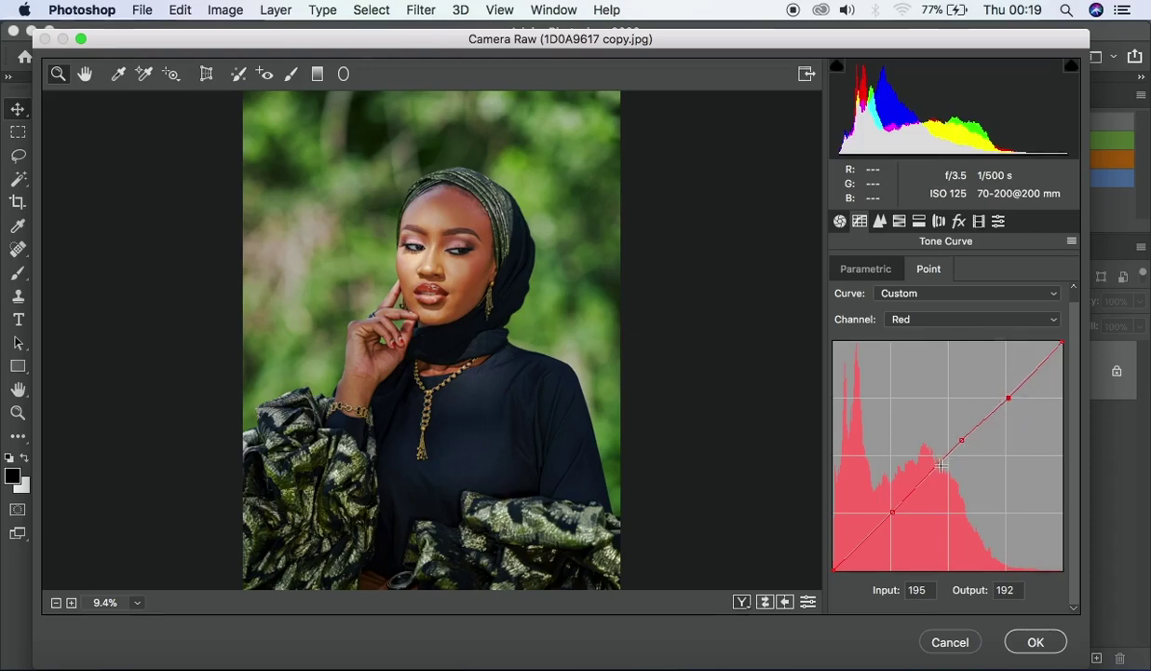
Lower the red curve's shadow point slightly, fine-tune its highlight point, and set the midtone point to input 131, output 136
mouse_move(962, 441)
left_mouse_down()
mouse_move(948, 454)
mouse_move(942, 439)
mouse_move(949, 454)
left_mouse_up()
left_click_drag(895, 516, 892, 519)
left_click_drag(1007, 399, 1007, 400)
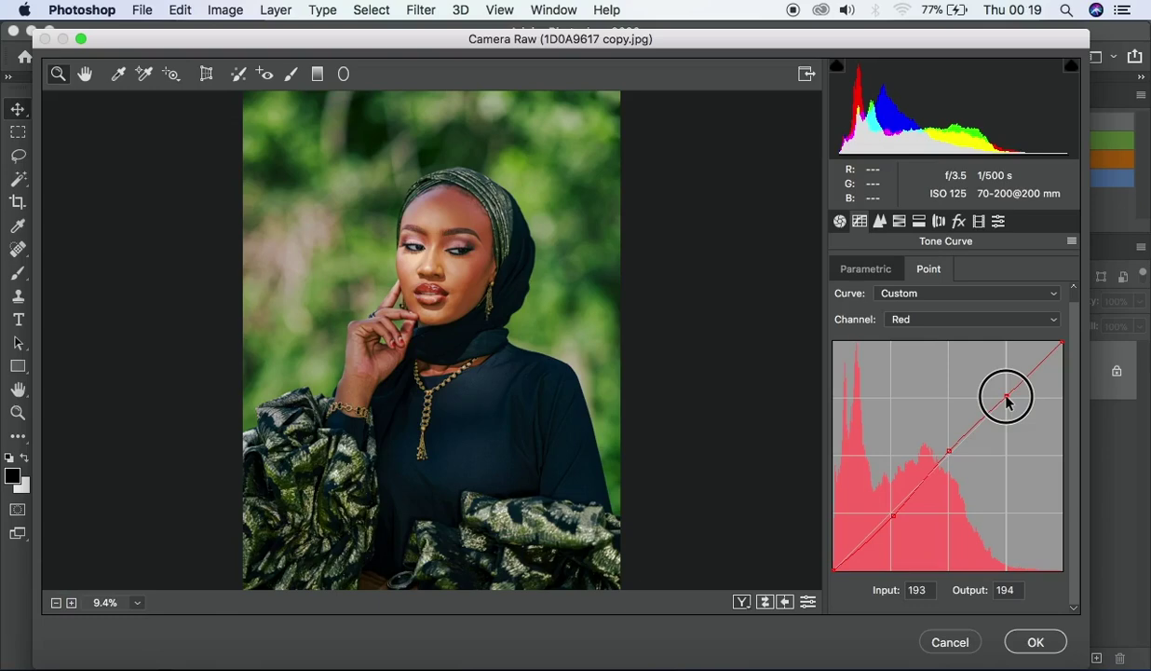
left_click_drag(1007, 399, 1005, 399)
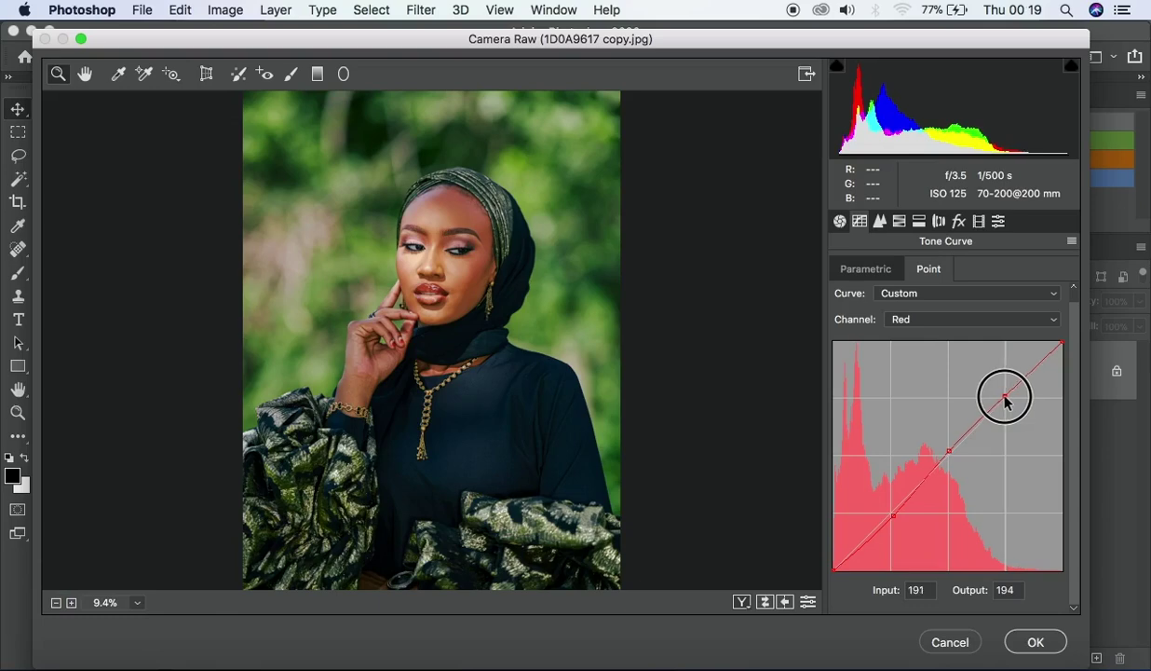
left_click_drag(948, 451, 951, 448)
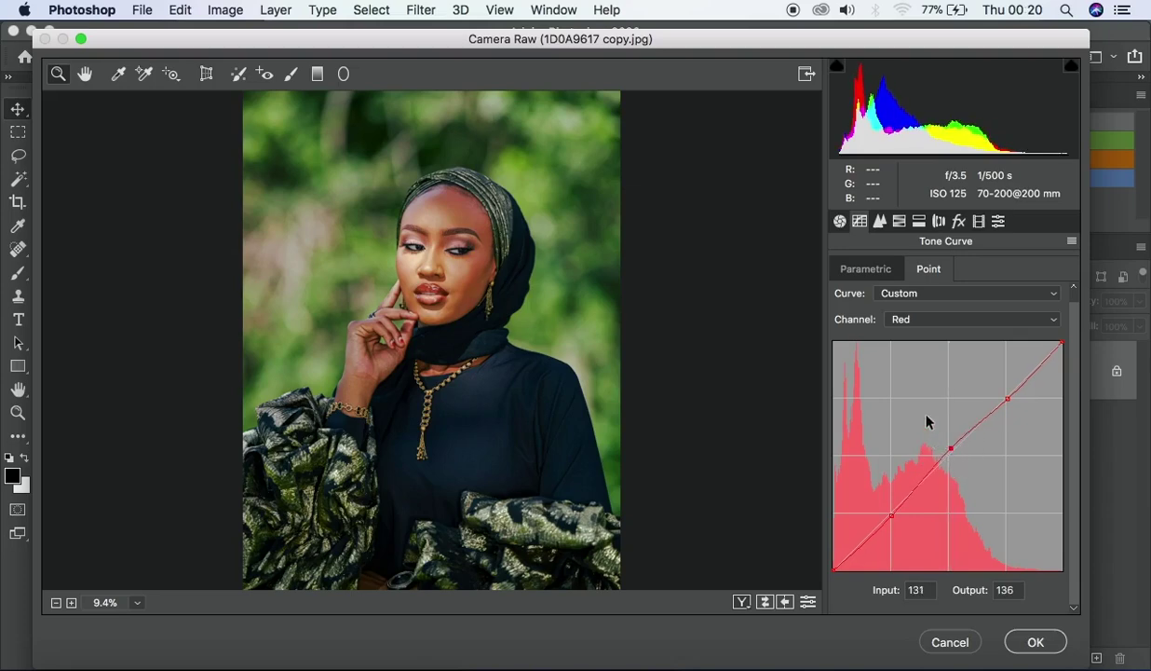
On the Green channel curve, add a midtone point at input 131, output 129, a shadow point, and a highlight point at input 194, output 194
left_click(922, 323)
left_click(940, 333)
left_click(950, 453)
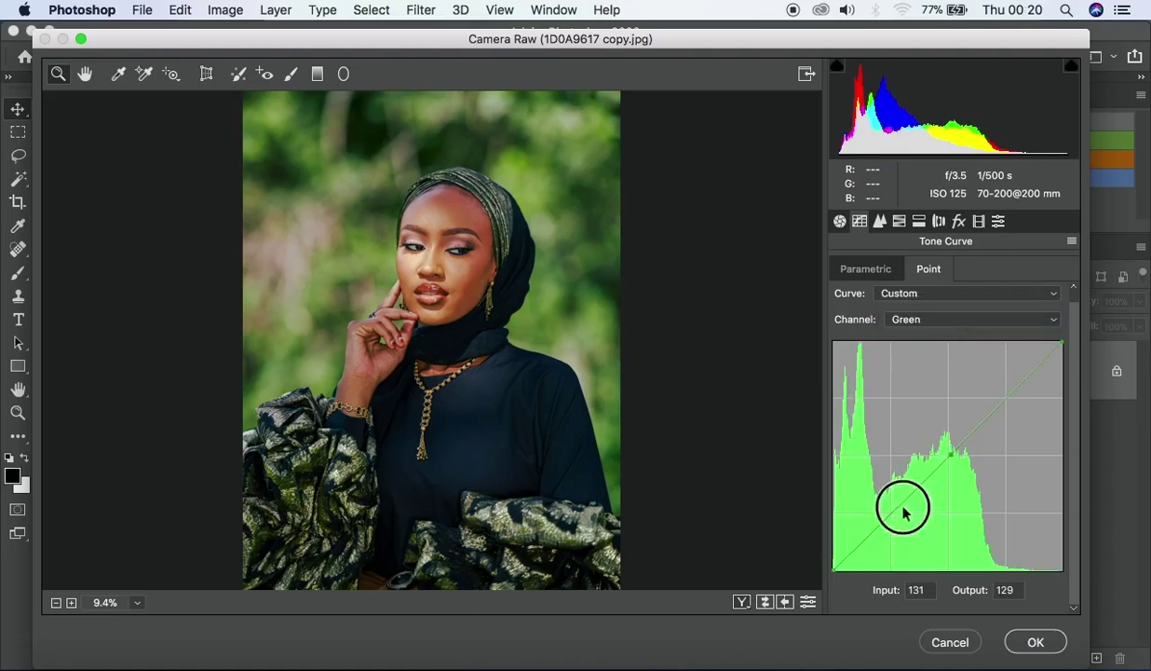
left_click(902, 506)
left_click(1006, 397)
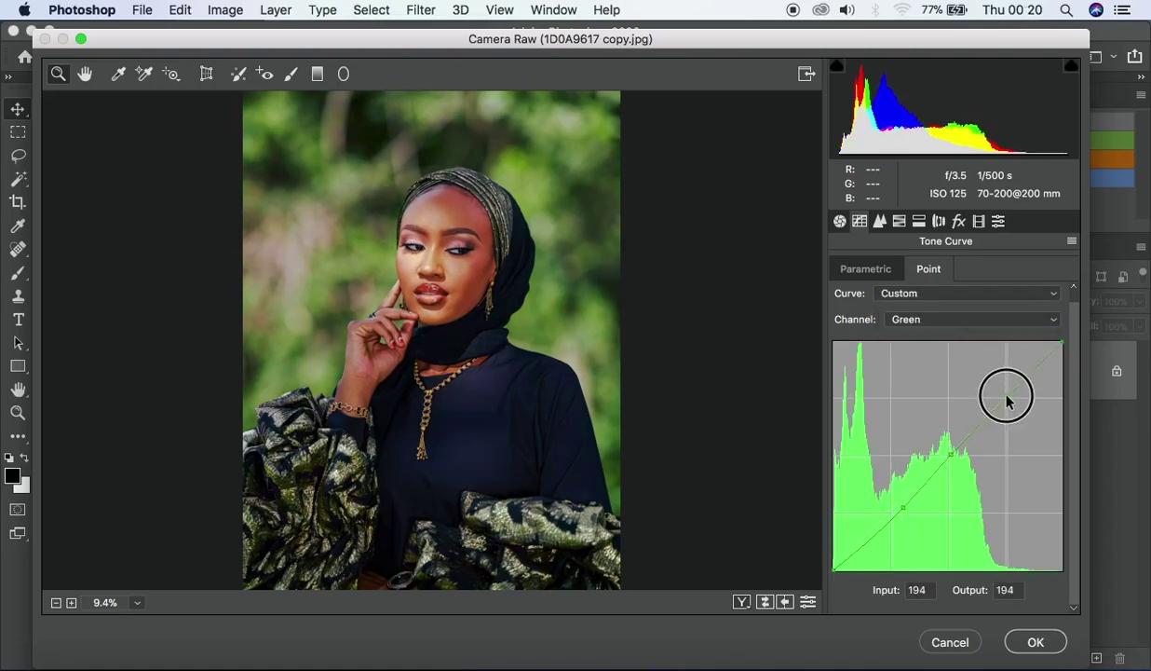
Refine the green curve by lowering the shadow point, raising the midtone point slightly, and placing the highlight point at input 188, output 188
left_click_drag(1006, 397, 1003, 391)
left_click(950, 455)
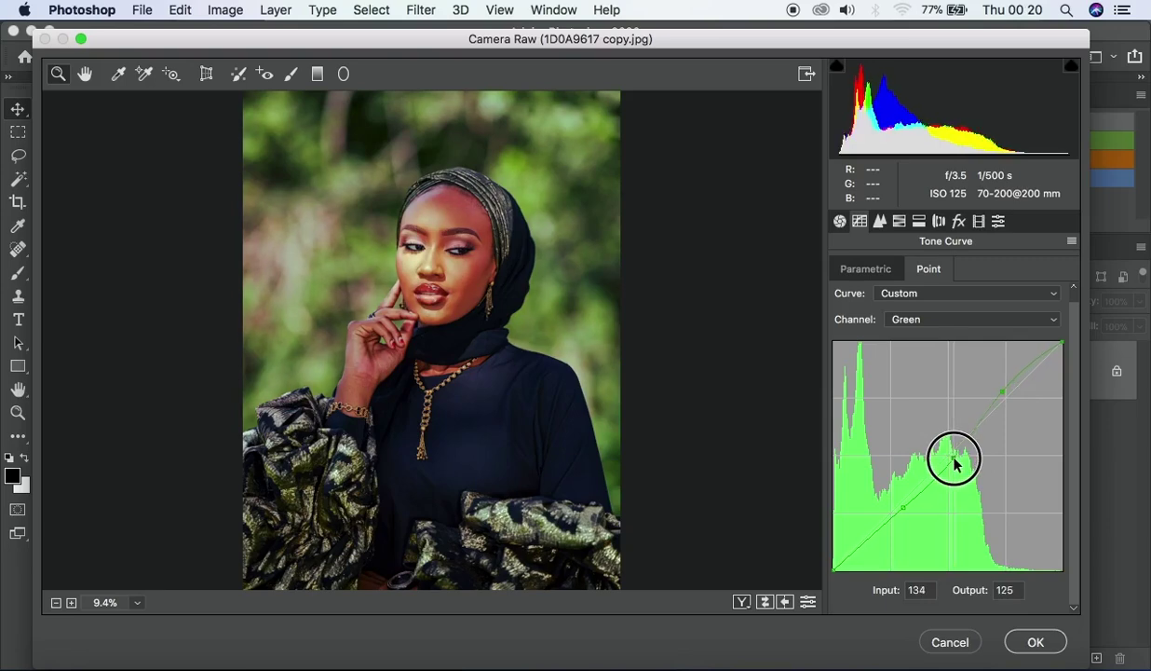
left_click_drag(951, 455, 949, 451)
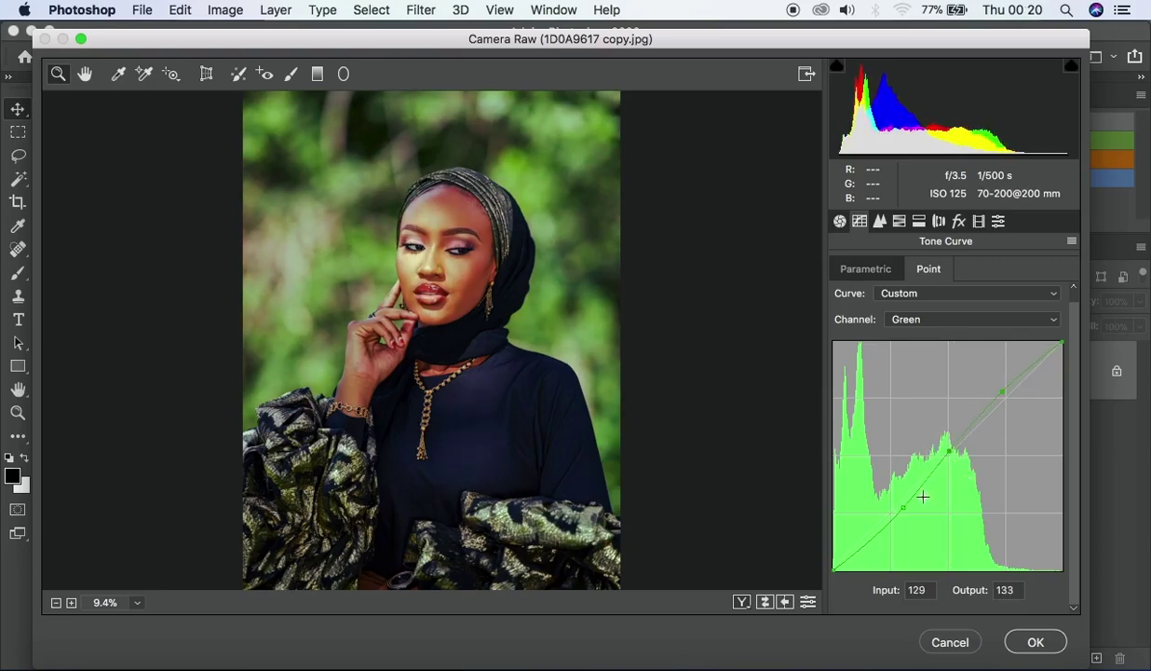
left_click_drag(903, 512, 891, 517)
left_click_drag(951, 451, 948, 456)
mouse_move(1007, 389)
left_mouse_down()
mouse_move(1015, 404)
mouse_move(1002, 400)
left_mouse_up()
On the Blue channel curve, lower the midtones to input 134, output 130, and anchor the shadows at input 66, output 64
left_click(922, 318)
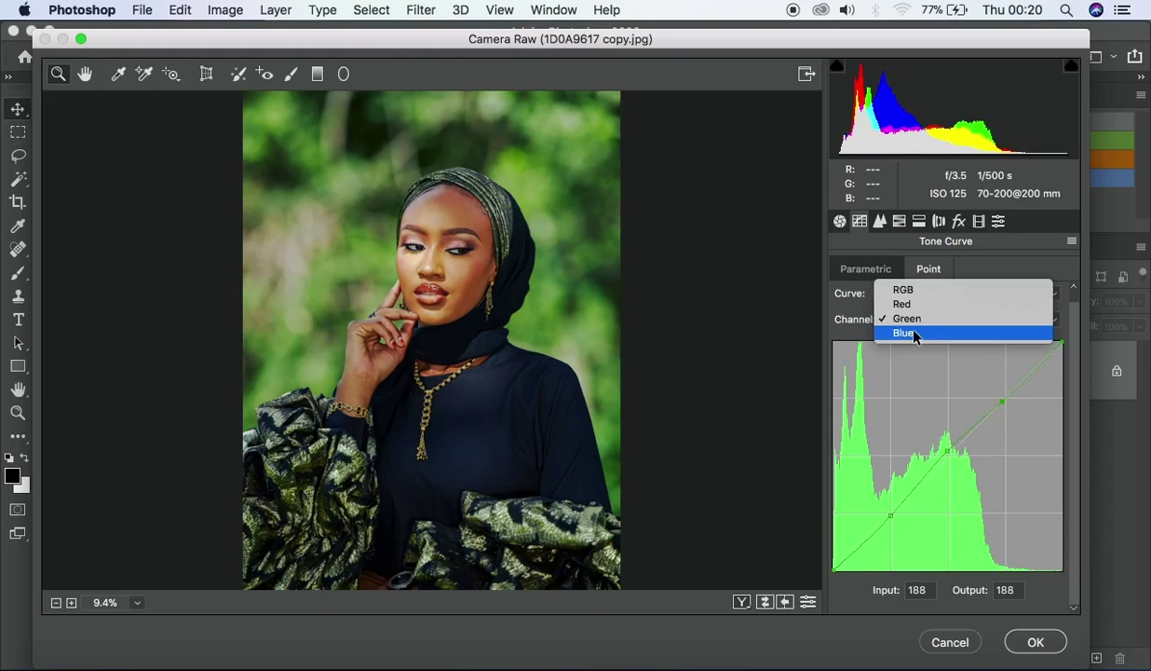
left_click(915, 335)
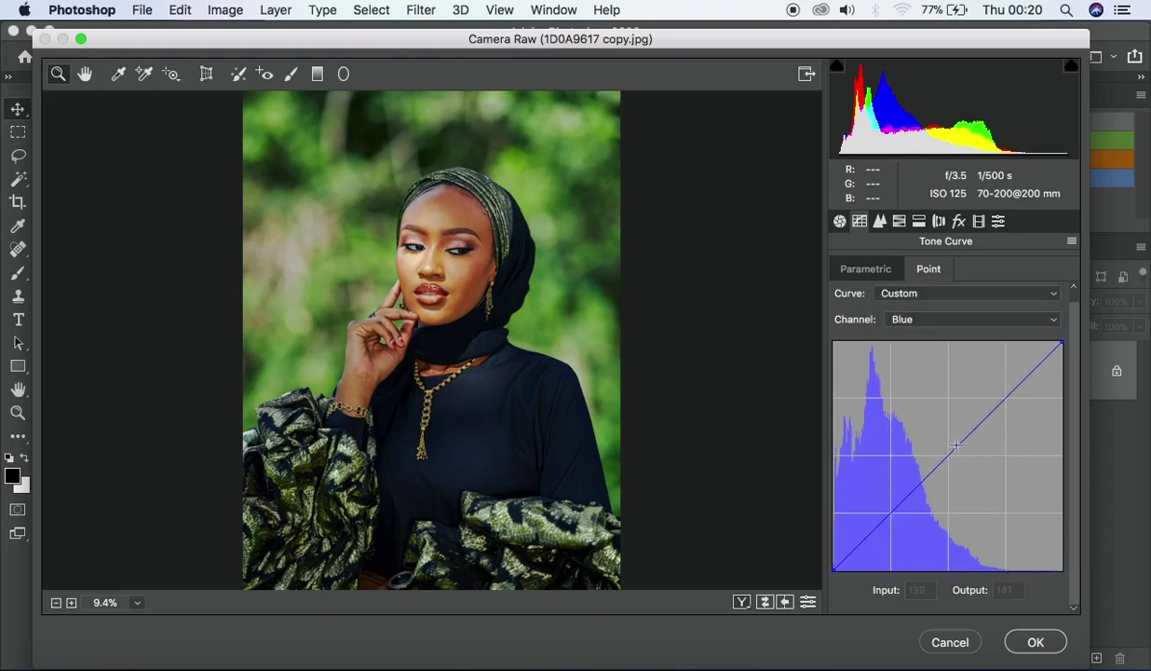
left_click_drag(953, 449, 953, 455)
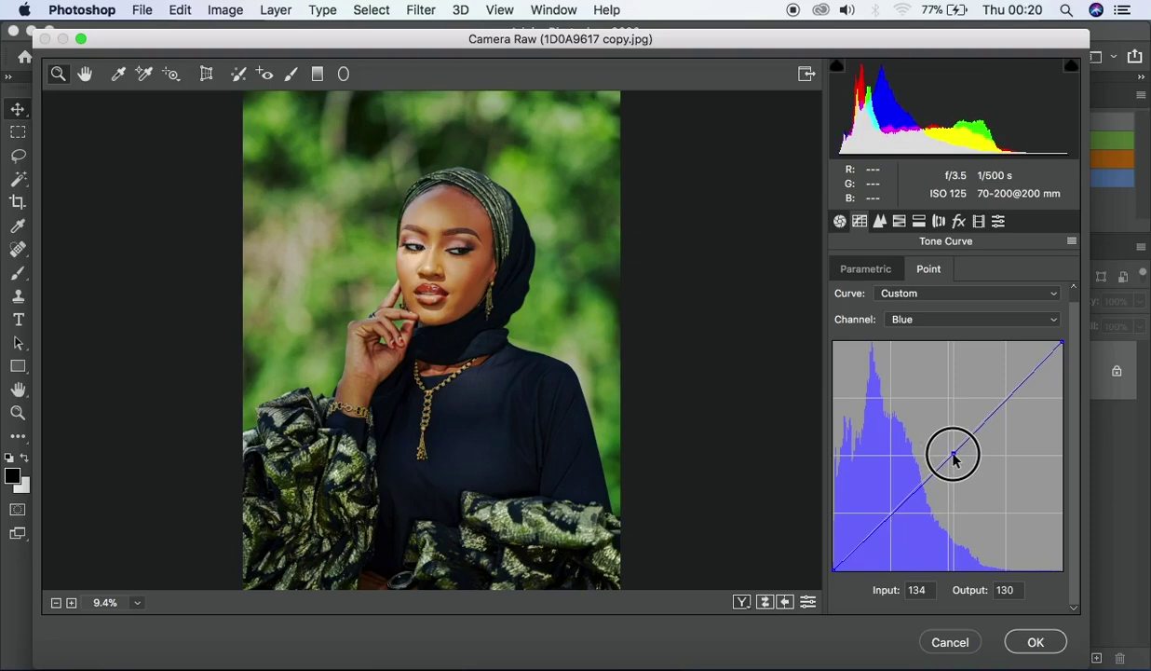
left_click(892, 514)
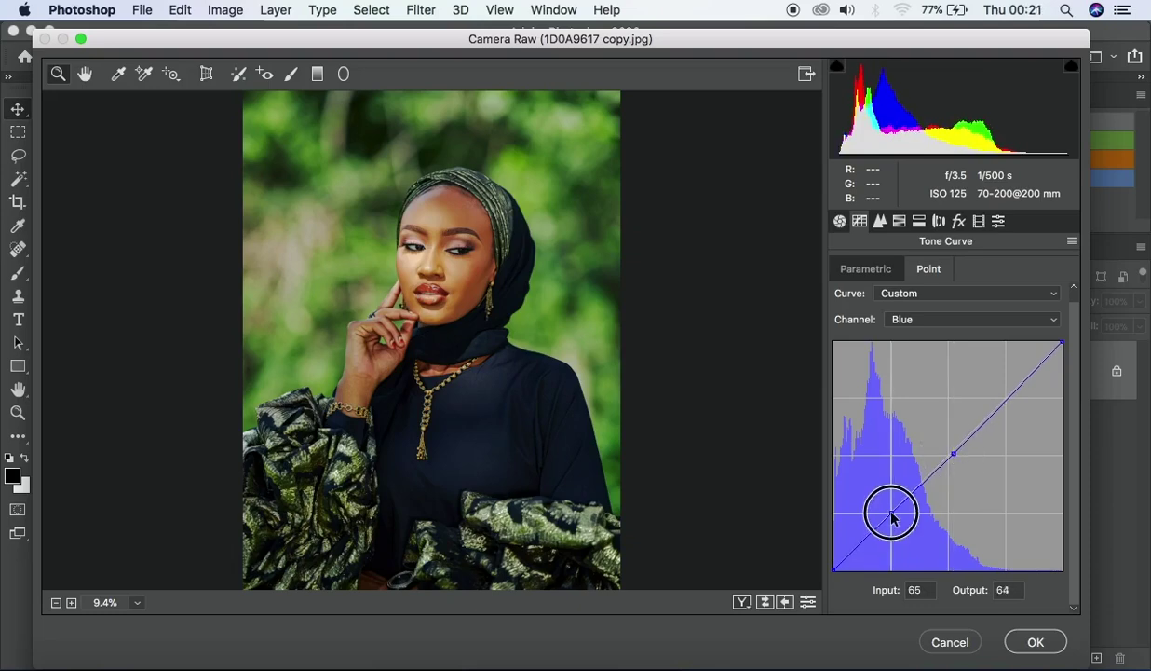
left_click_drag(892, 514, 893, 513)
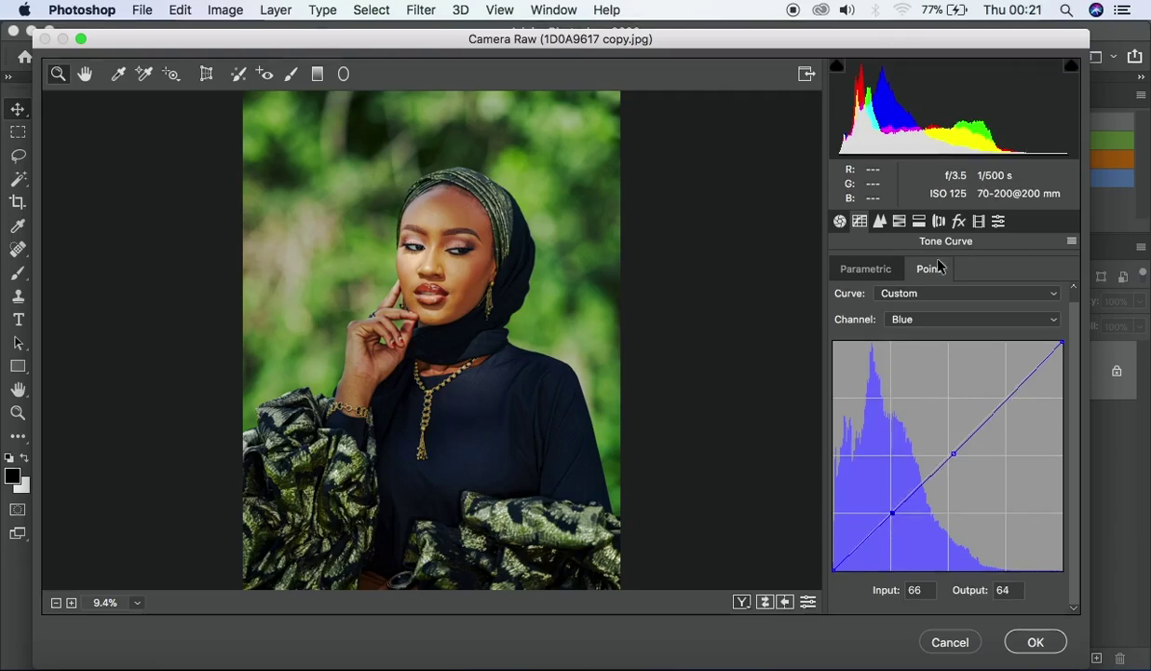
In the HSL adjustments, set the saturation of reds to +3, oranges +5, yellows +10, greens +9, aquas +3 and blues +2
left_click(879, 220)
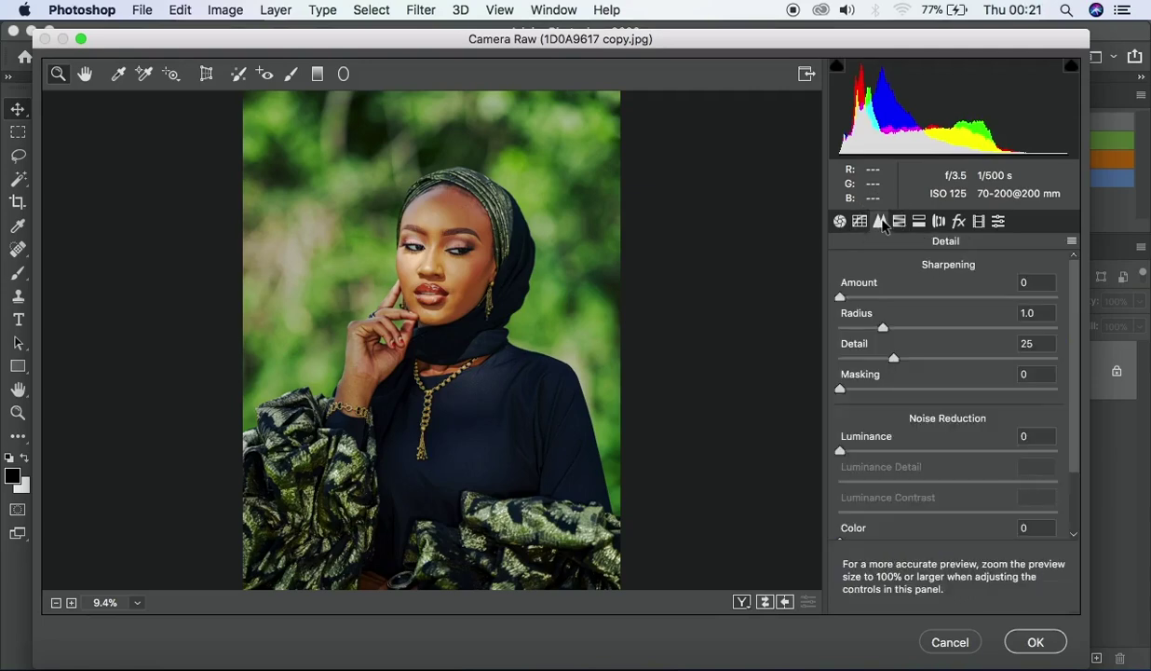
left_click(901, 224)
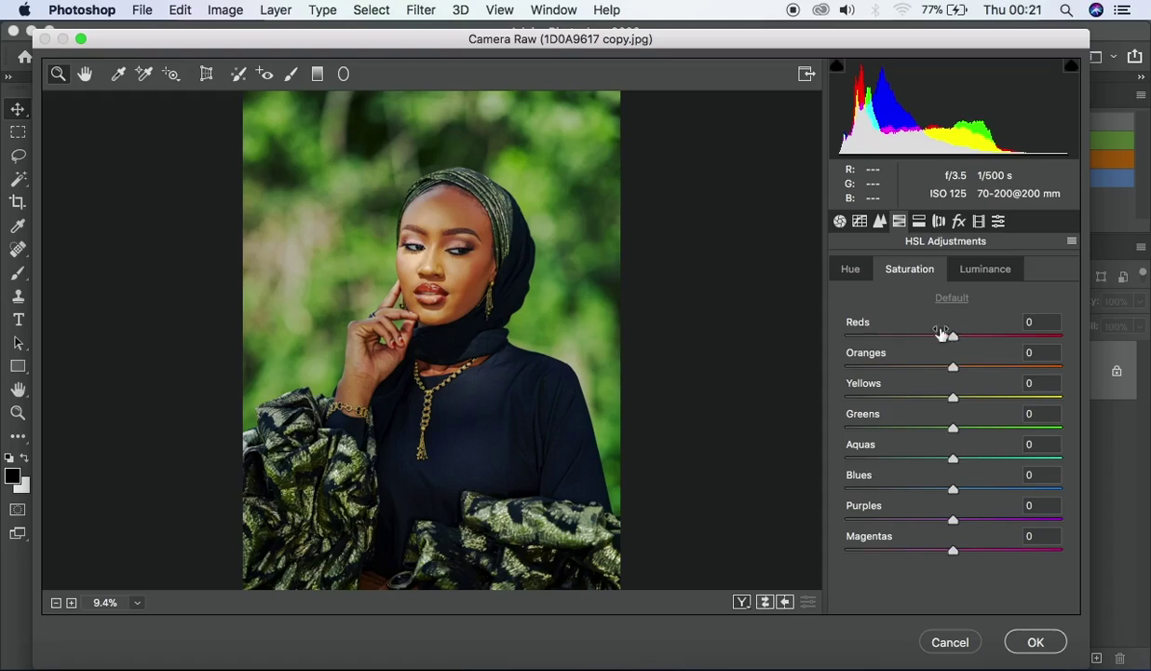
left_click(851, 269)
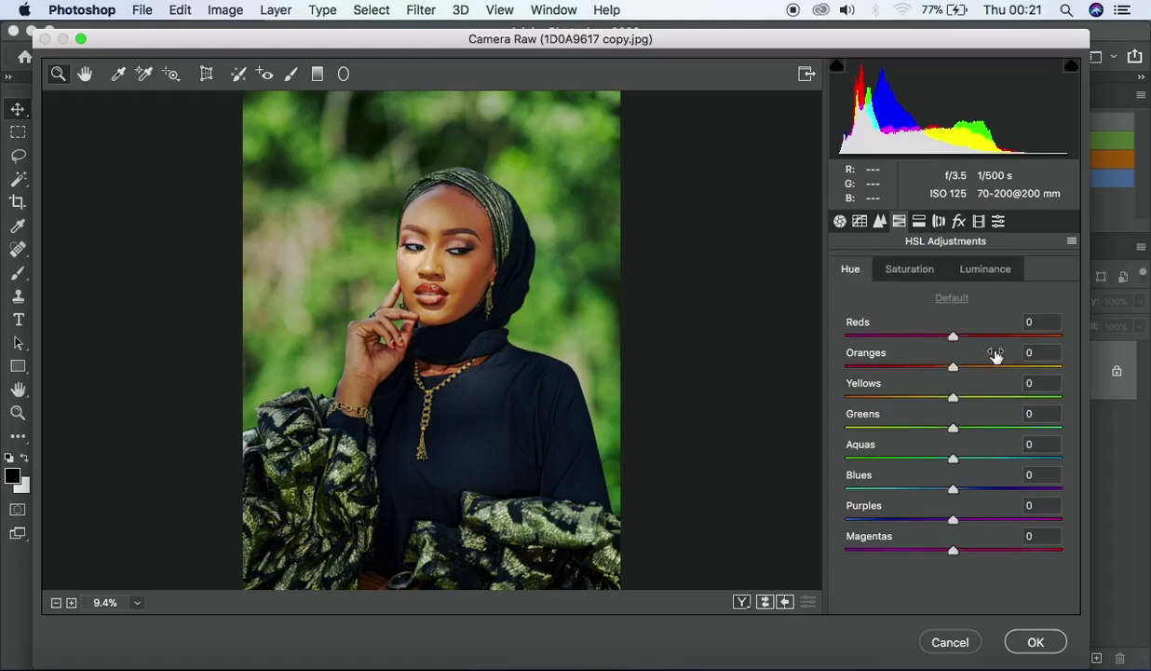
left_click(952, 336)
left_click(902, 270)
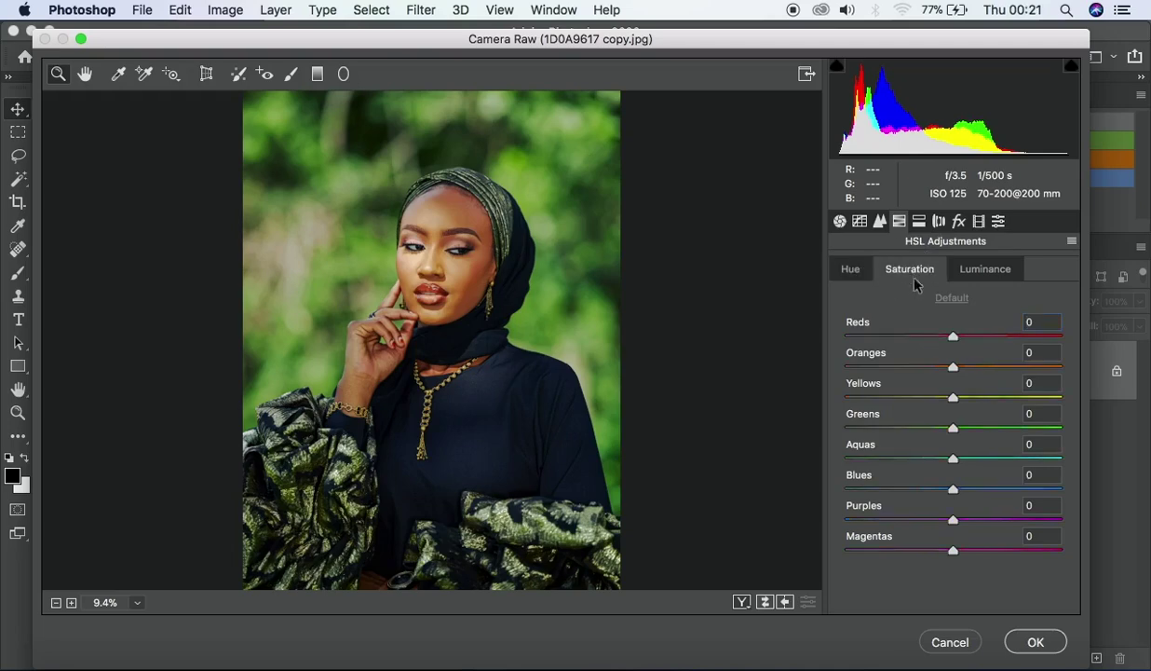
left_click_drag(952, 335, 954, 488)
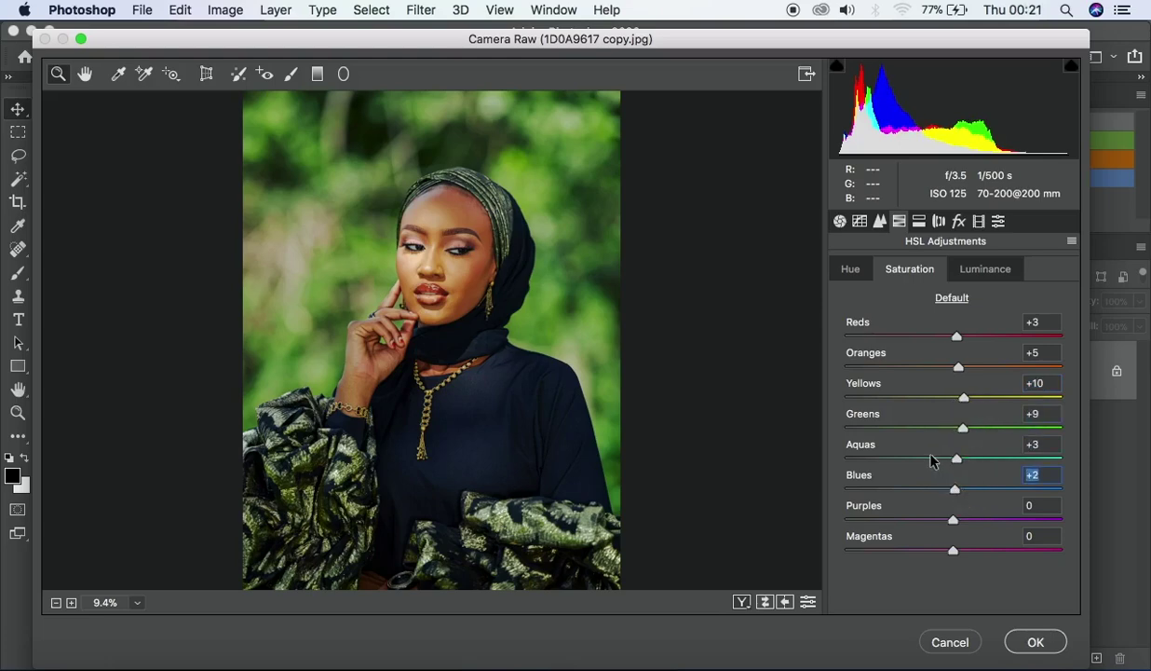
In the HSL hue adjustments, set reds to +35, oranges -8, yellows -28, greens -49, aquas -19, blues -23 and purples +4
left_click(851, 268)
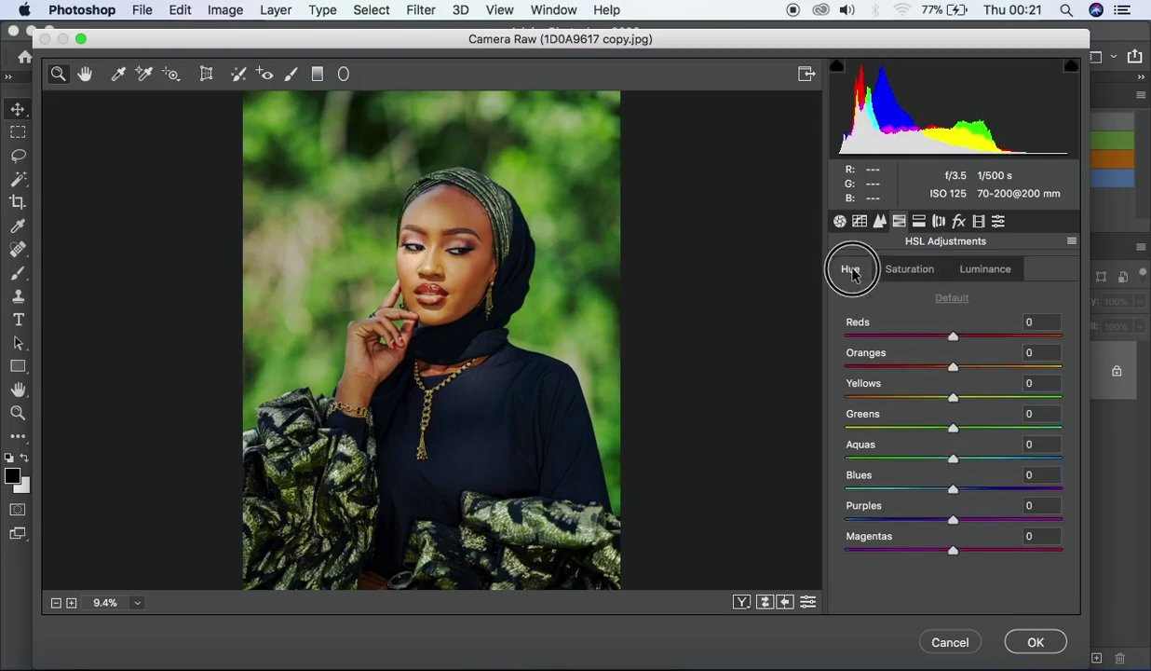
left_click_drag(954, 335, 1014, 431)
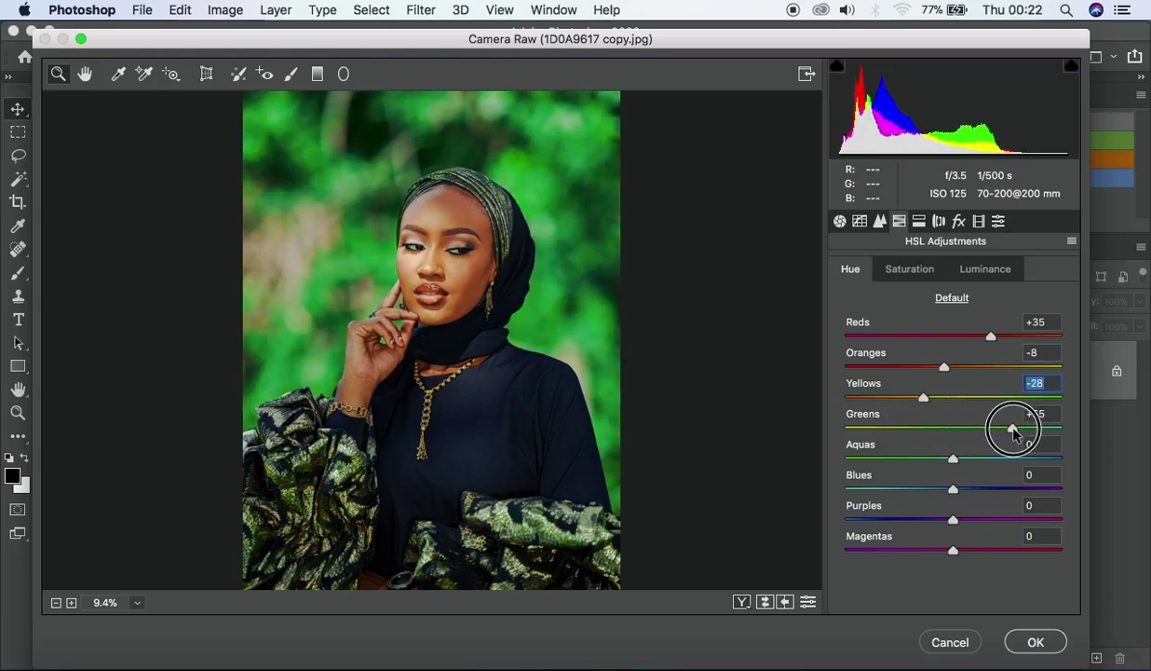
left_click_drag(1014, 431, 930, 429)
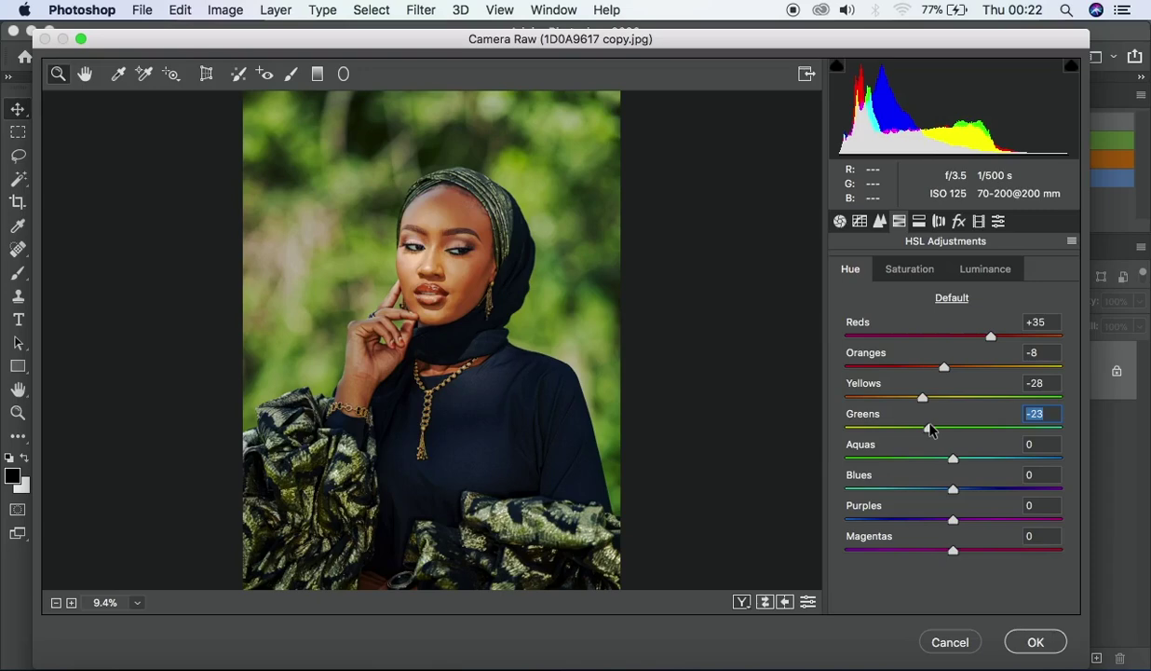
left_click_drag(931, 427, 847, 491)
left_click(909, 268)
left_click(850, 268)
left_click_drag(933, 491, 928, 489)
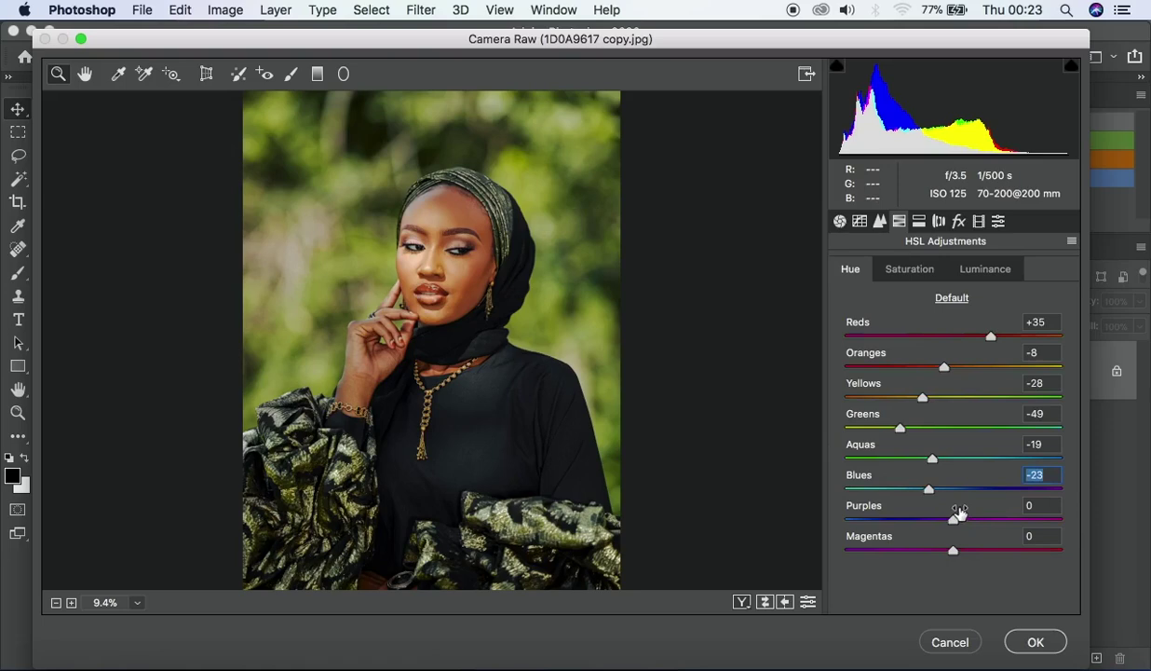
left_click_drag(955, 520, 959, 524)
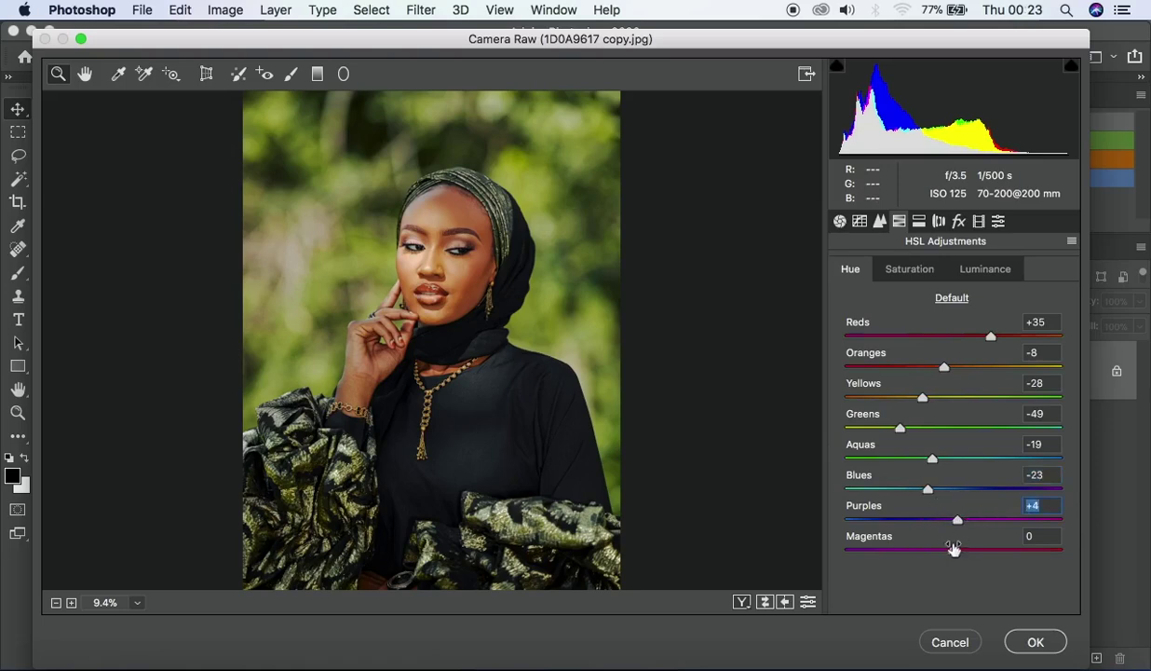
In the HSL luminance adjustments, set reds to +23, oranges +8, yellows +5, greens -7 and blues -25
left_click(916, 271)
left_click(971, 266)
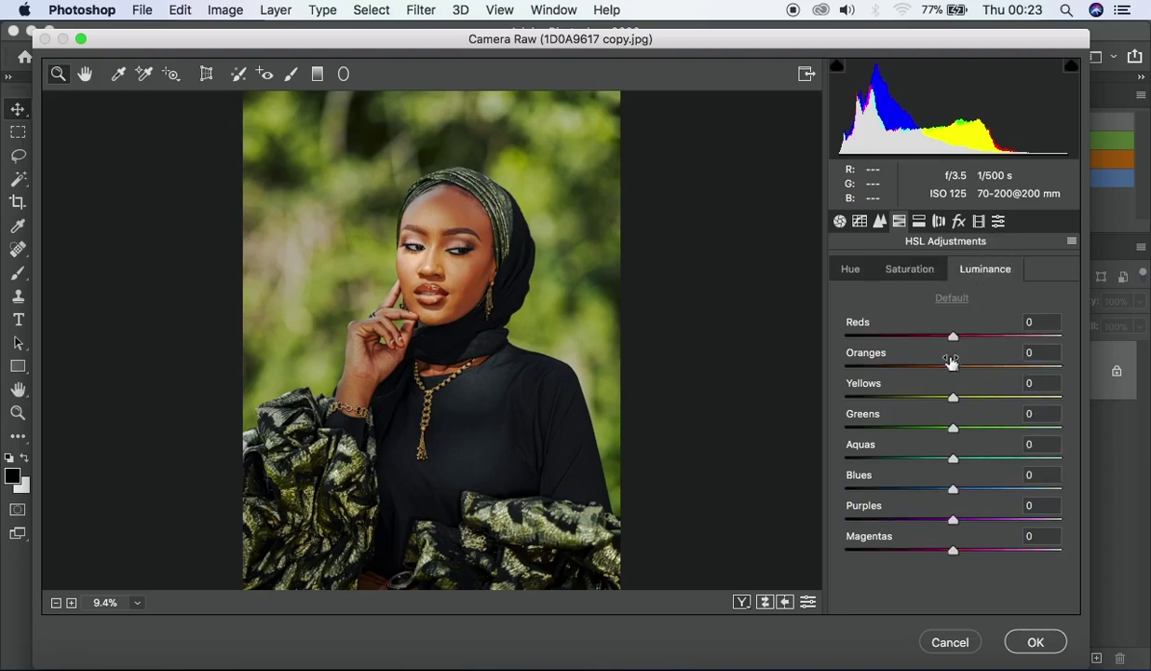
mouse_move(953, 338)
left_mouse_down()
mouse_move(979, 341)
mouse_move(785, 343)
mouse_move(1148, 337)
mouse_move(976, 341)
left_mouse_up()
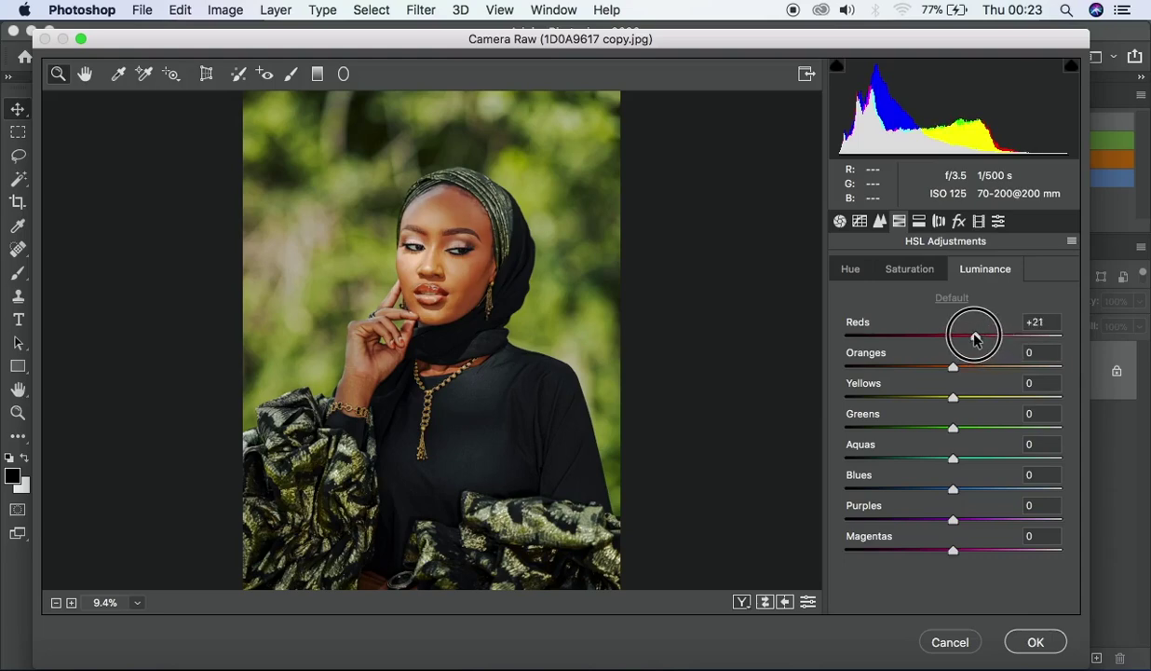
left_click_drag(974, 341, 945, 429)
left_click_drag(952, 486, 926, 485)
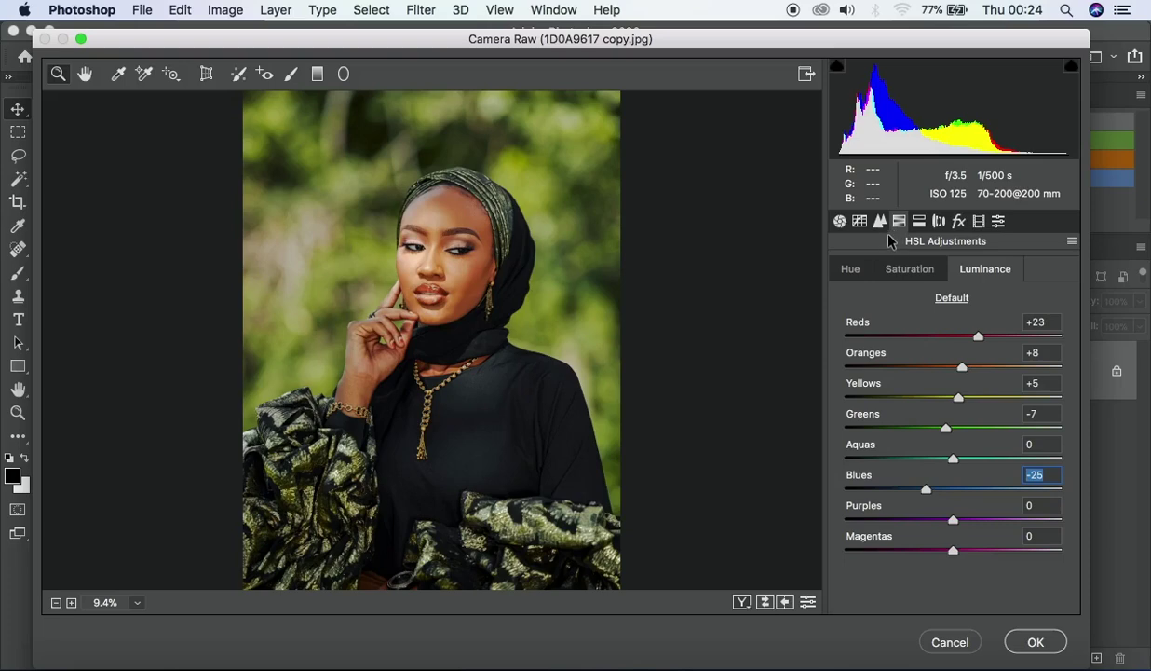
Try split toning the highlights with a warm hue of 33 and a saturation of 21
left_click(918, 221)
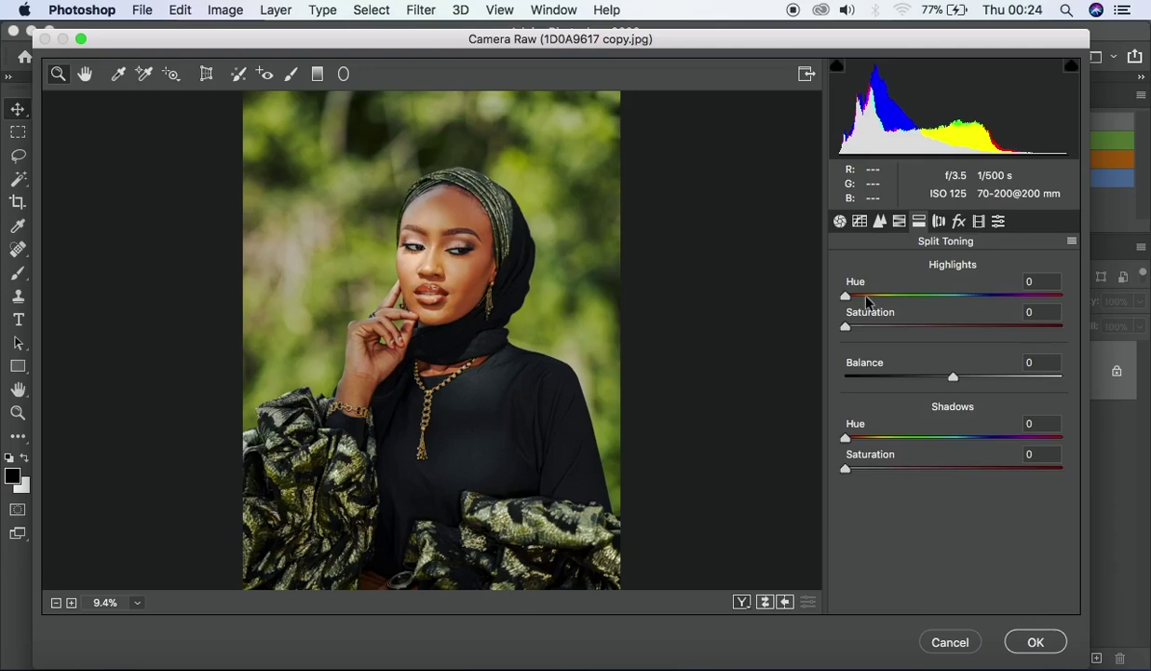
left_click_drag(846, 296, 896, 334)
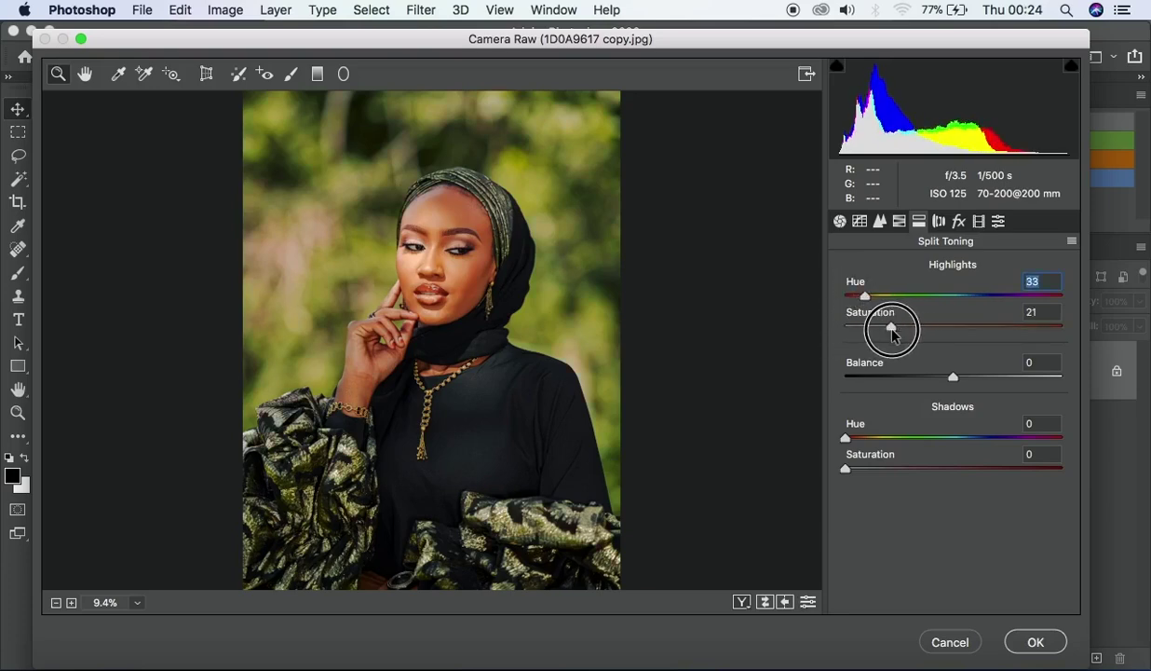
Darken the photo's edges with a post-crop vignette, setting its amount to -12
left_click(939, 221)
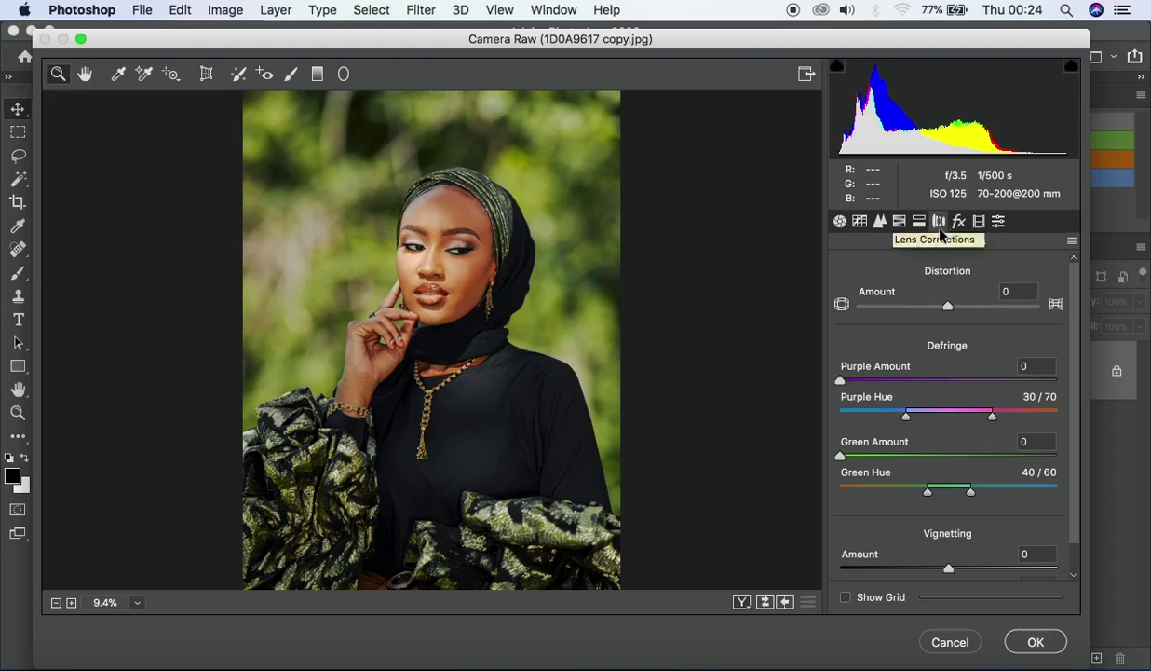
left_click(958, 220)
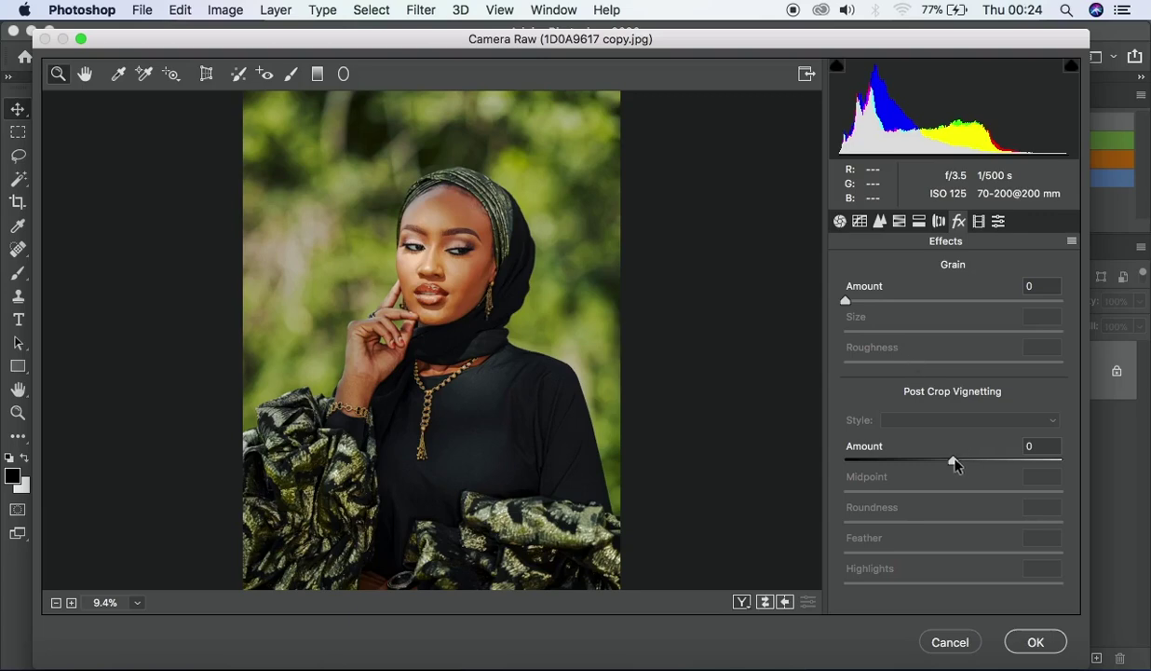
mouse_move(955, 463)
left_mouse_down()
mouse_move(920, 458)
mouse_move(943, 466)
left_mouse_up()
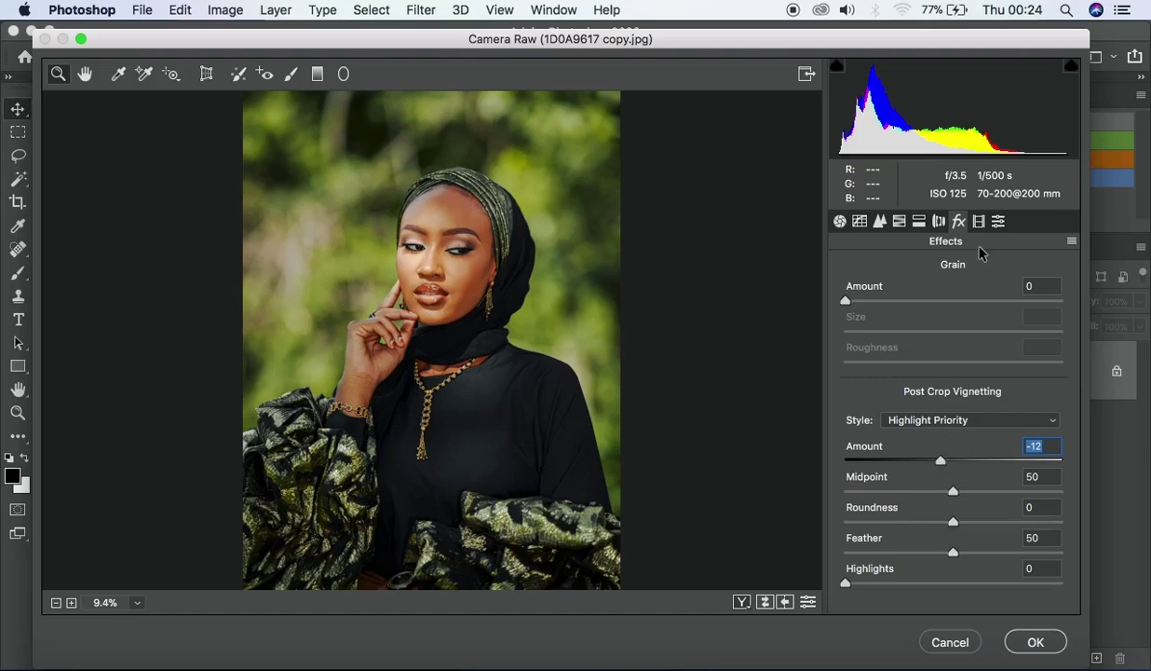
In Calibration, set shadows tint to -3, red primary hue +11 and saturation +13, green primary saturation +15, and blue primary saturation +19
left_click(979, 221)
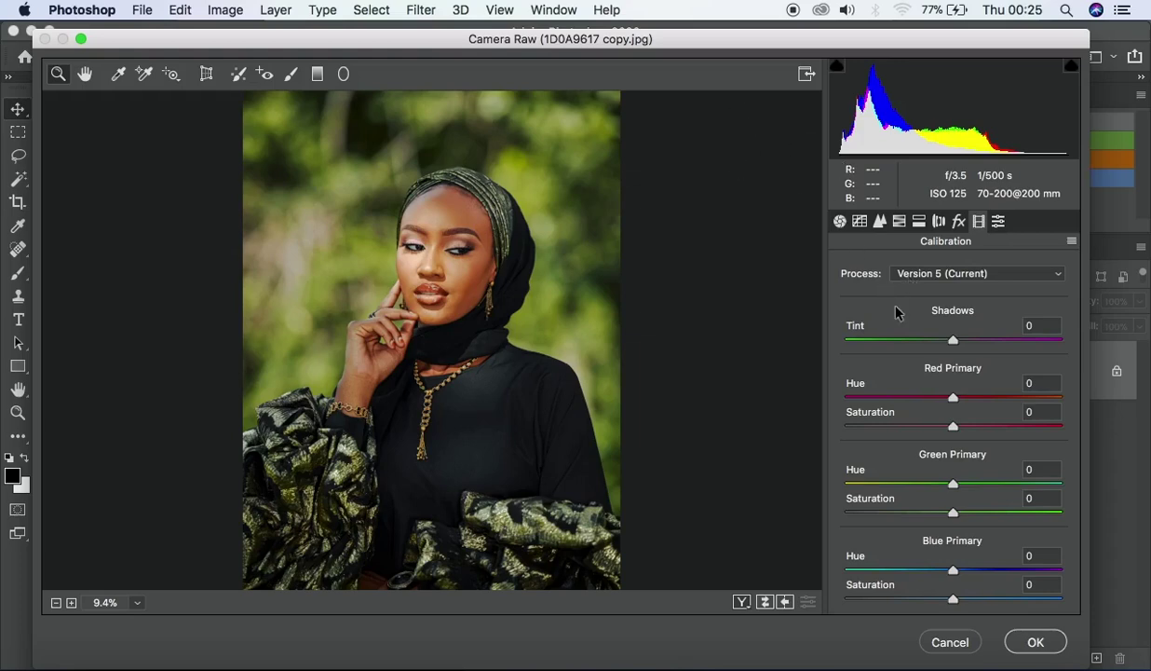
mouse_move(953, 340)
left_mouse_down()
mouse_move(925, 338)
mouse_move(950, 340)
left_mouse_up()
left_click(951, 398)
mouse_move(952, 399)
left_mouse_down()
mouse_move(996, 386)
mouse_move(954, 399)
mouse_move(966, 398)
left_mouse_up()
left_click(968, 425)
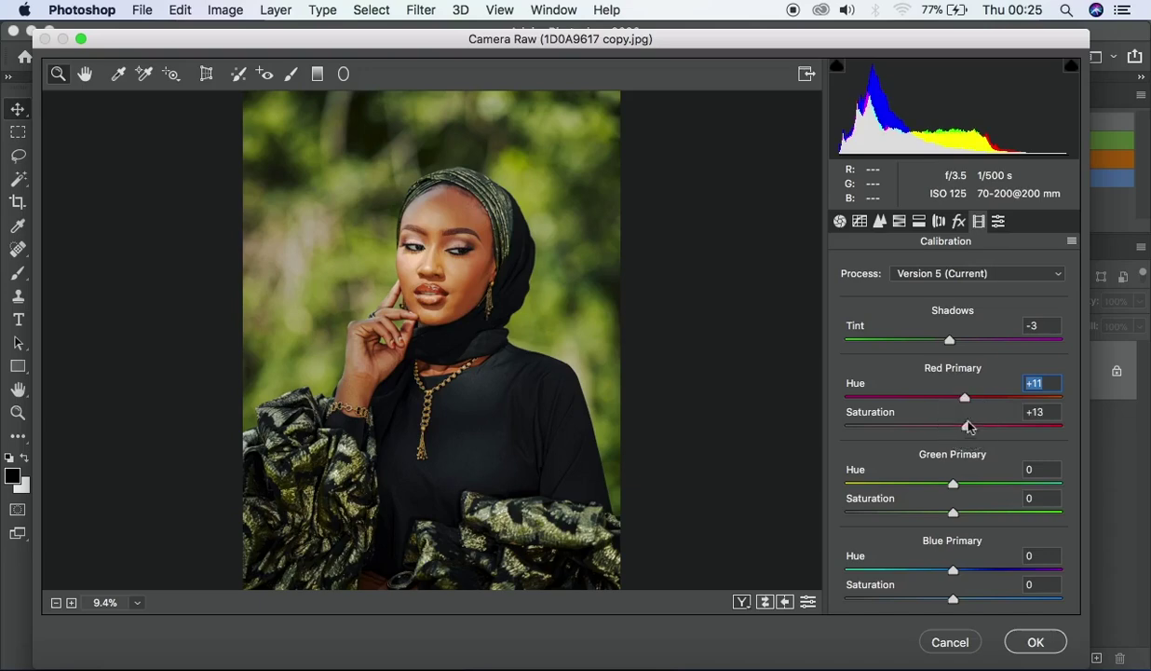
left_click_drag(955, 514, 970, 513)
left_click_drag(952, 601, 974, 597)
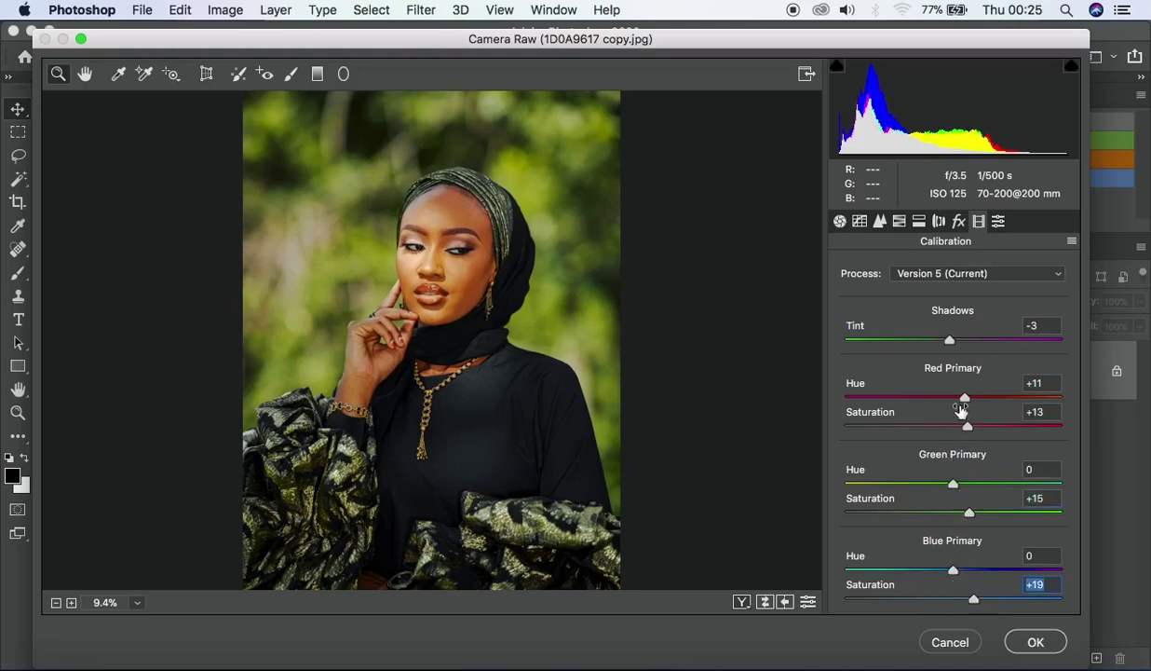
Refine the calibration hues by setting the red primary to +4, the green primary to +5 and the blue primary to -12
mouse_move(965, 399)
left_mouse_down()
mouse_move(922, 401)
mouse_move(1006, 402)
mouse_move(902, 401)
mouse_move(955, 405)
left_mouse_up()
left_click_drag(953, 483, 921, 486)
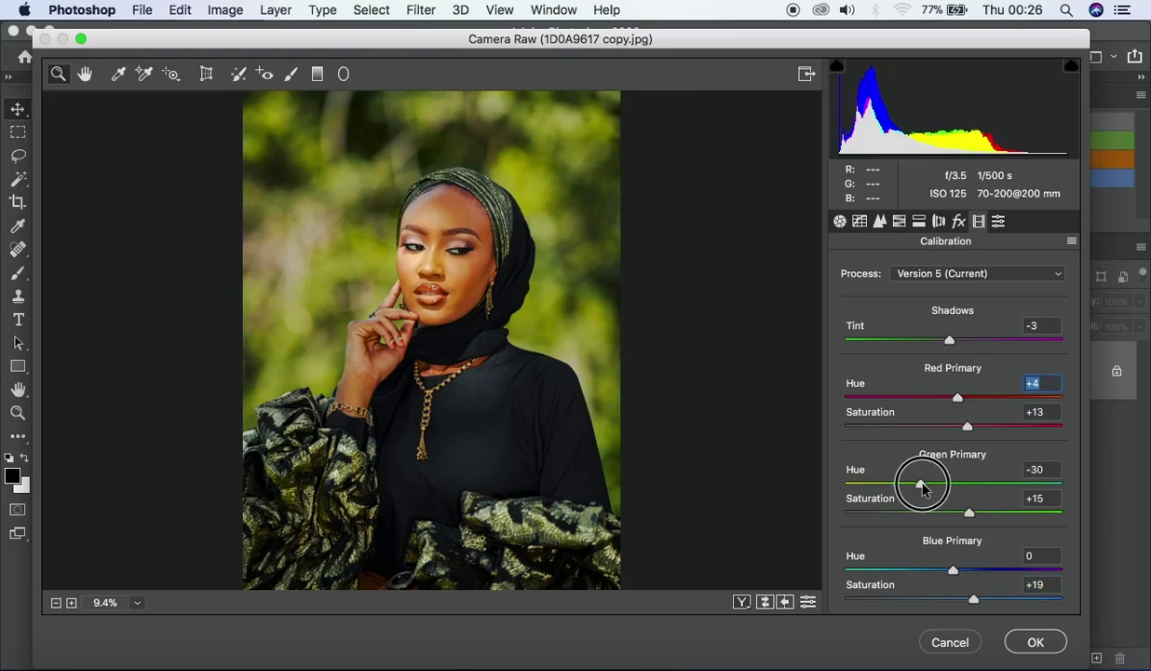
left_click_drag(922, 486, 962, 488)
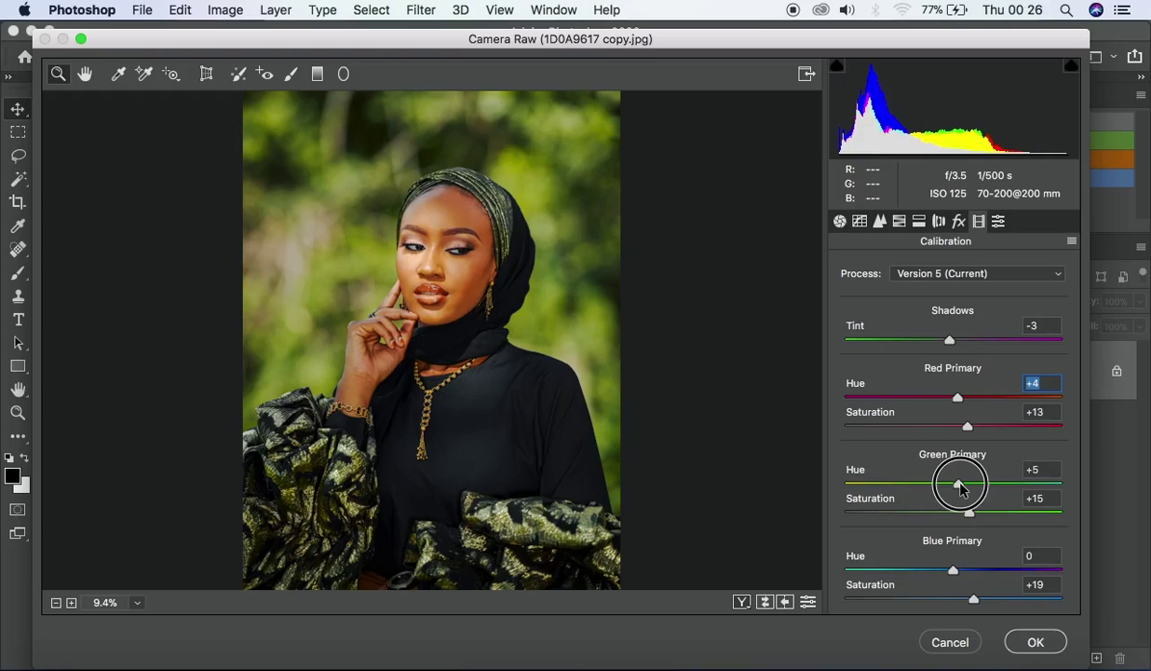
left_click(959, 485)
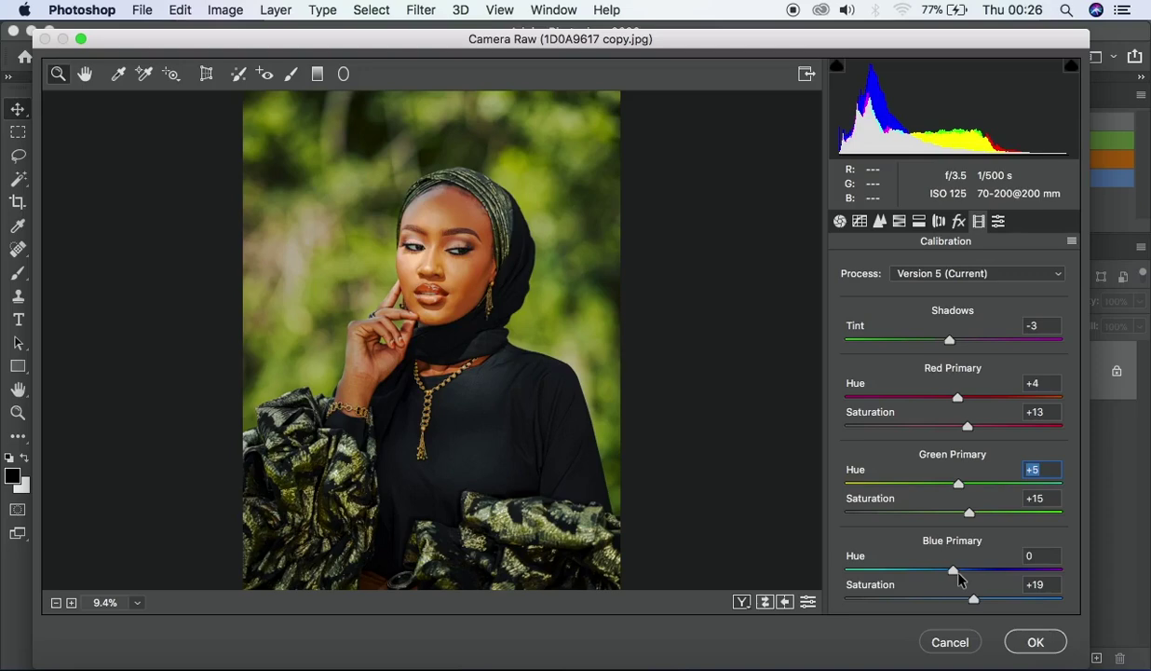
left_click_drag(954, 572, 930, 571)
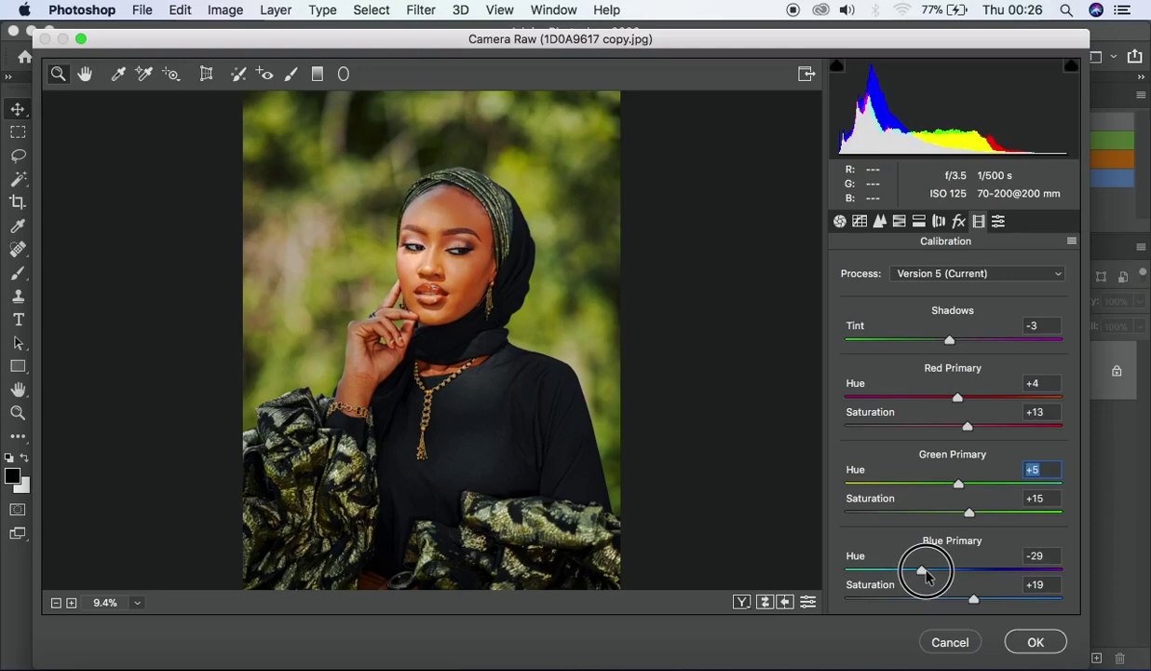
mouse_move(925, 573)
left_mouse_down()
mouse_move(1006, 570)
mouse_move(943, 570)
left_mouse_up()
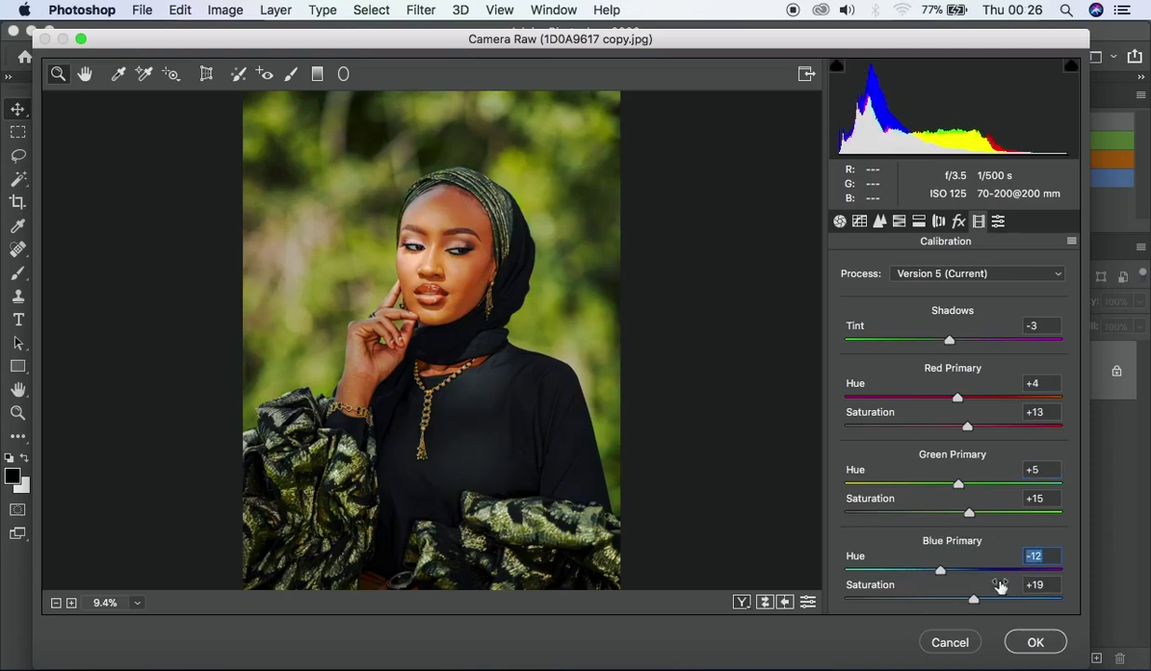
left_click(999, 222)
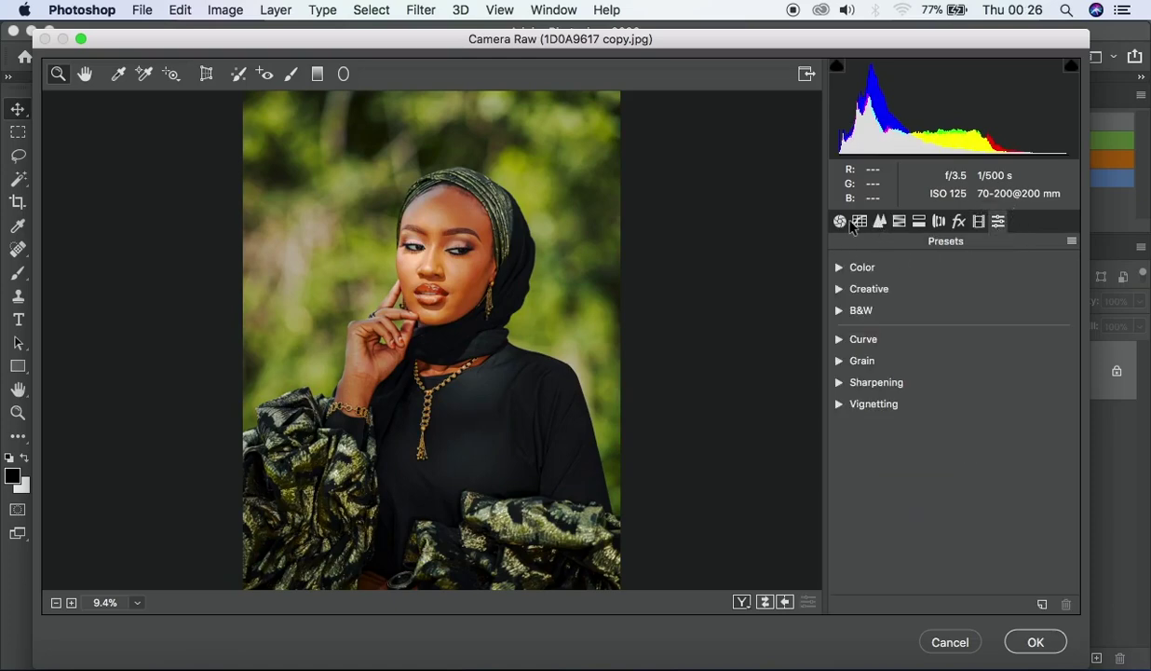